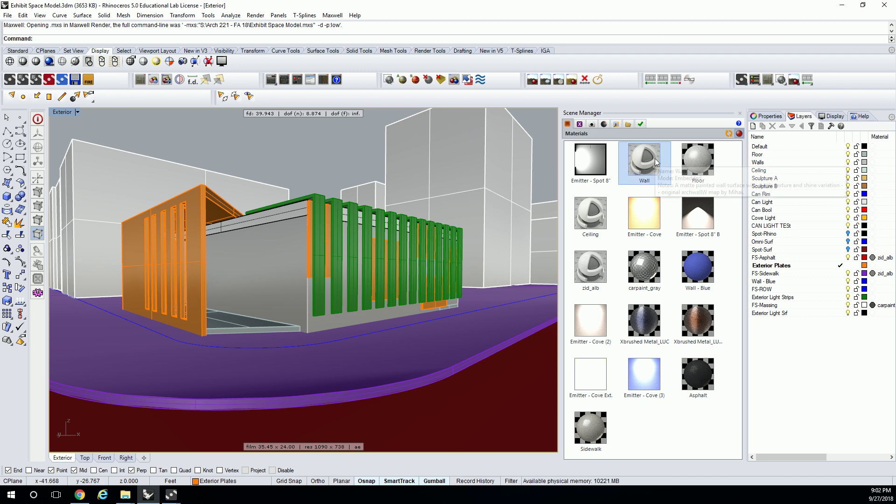
pyautogui.click(701, 166)
pyautogui.rightClick(701, 164)
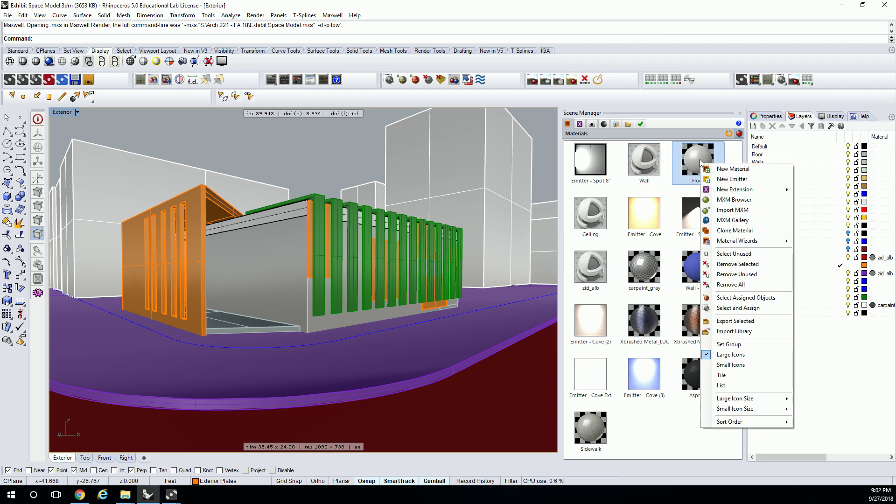
pyautogui.doubleClick(695, 162)
pyautogui.click(543, 143)
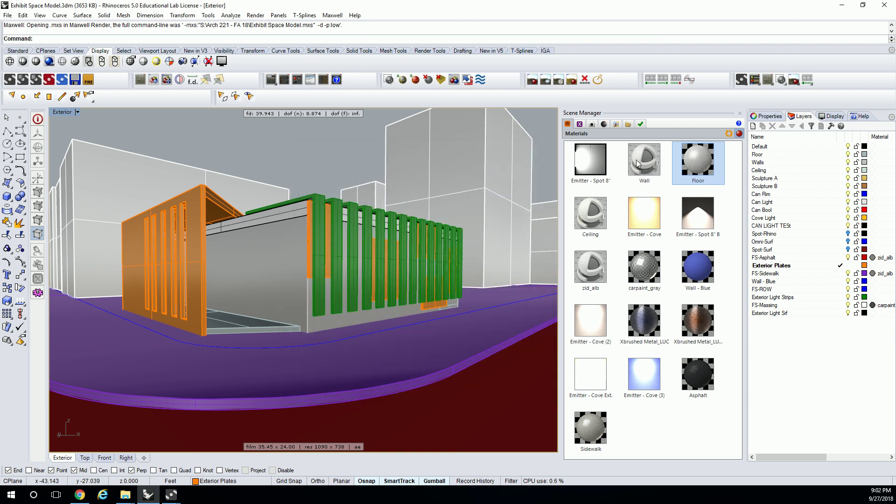
# Step: Clone the Wall material and open the copy for editing
pyautogui.click(648, 163)
pyautogui.rightClick(648, 164)
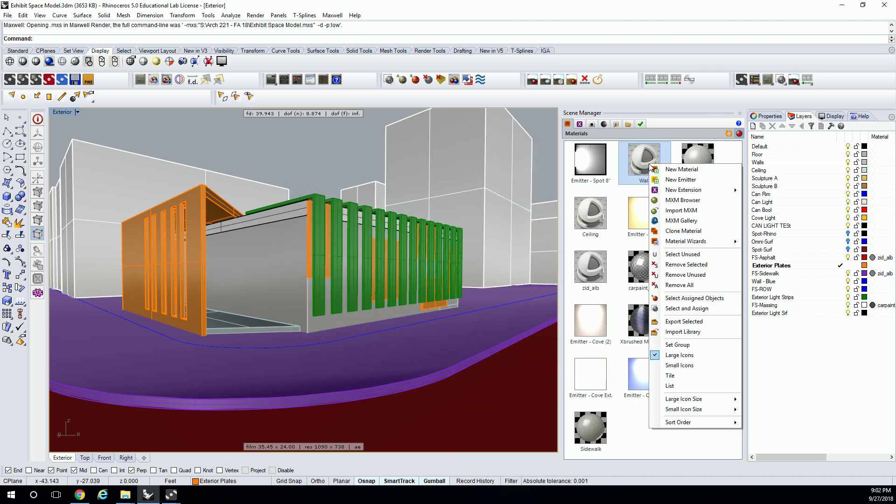
pyautogui.click(688, 233)
pyautogui.click(658, 436)
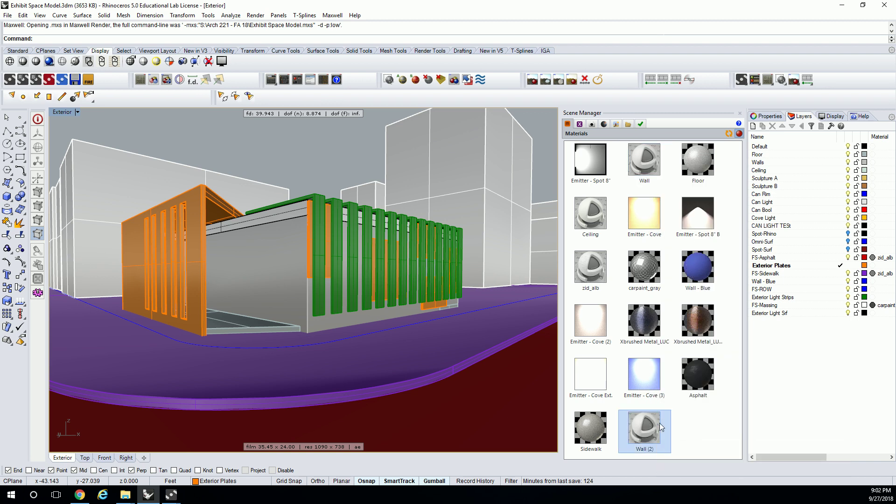
pyautogui.doubleClick(650, 430)
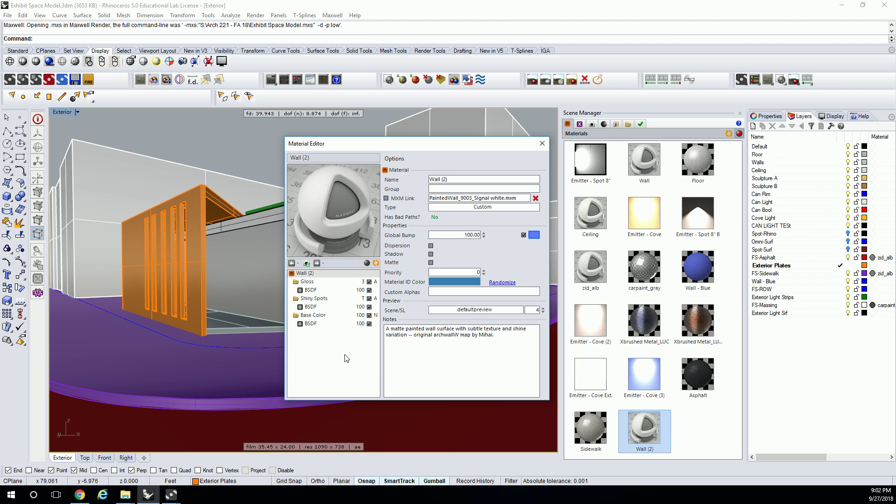
# Step: Review the Gloss and Shiny Spots layers of the cloned material and raise the Gloss layer's opacity to about 31
pyautogui.click(353, 289)
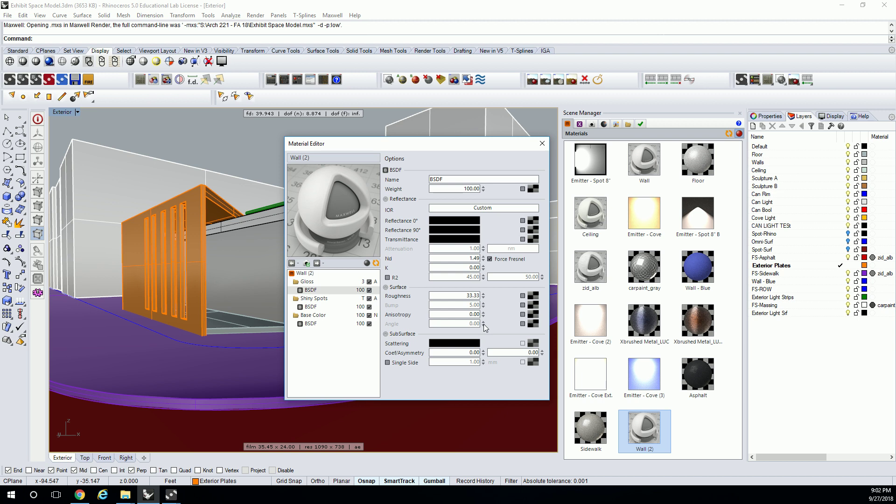
pyautogui.click(349, 283)
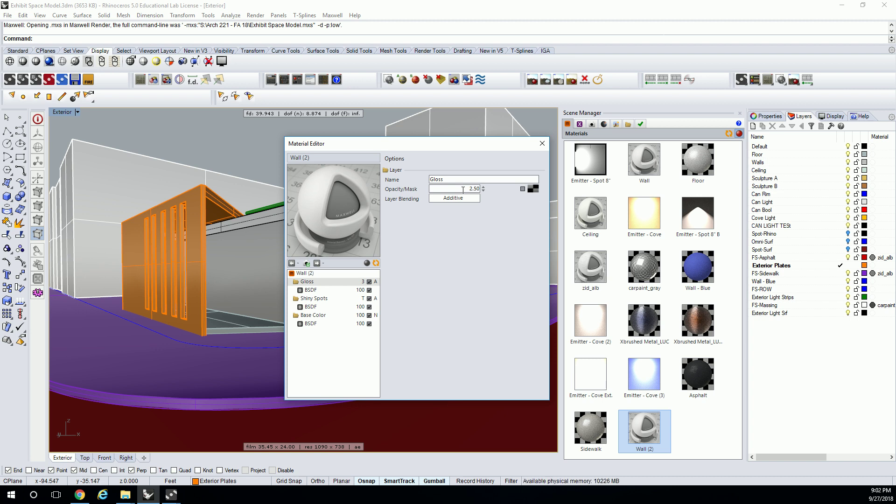
pyautogui.click(332, 299)
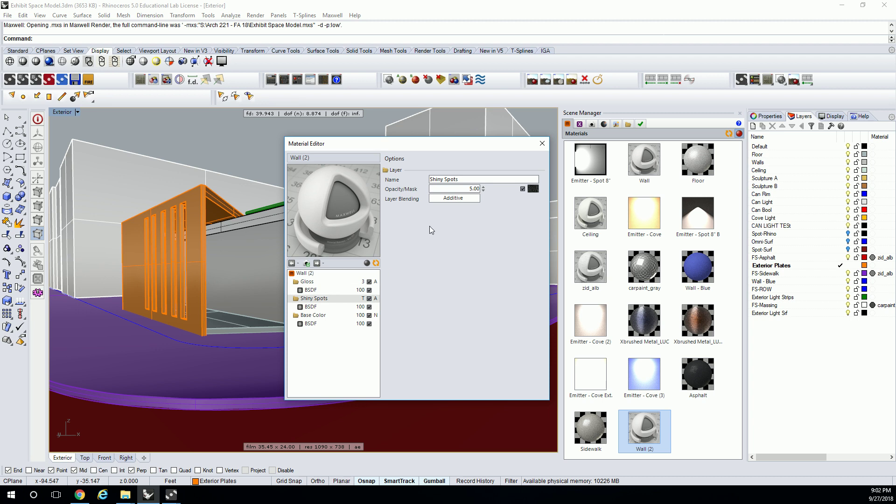
pyautogui.click(344, 282)
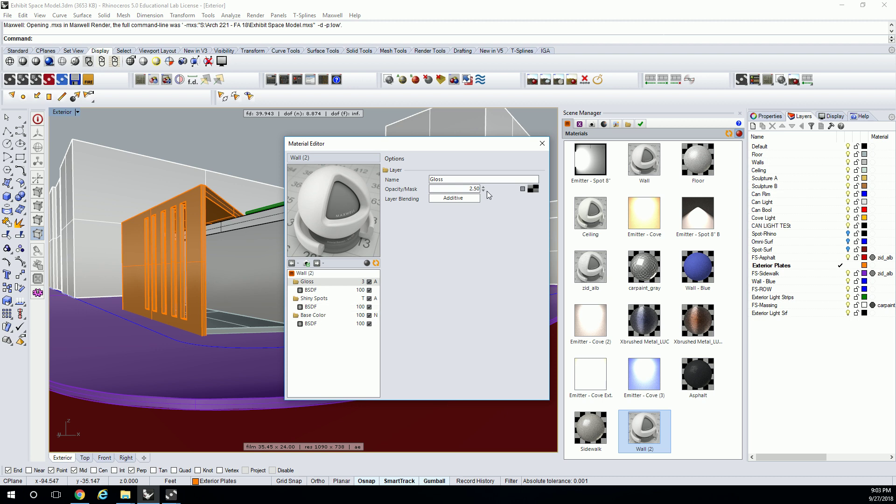
pyautogui.moveTo(463, 189); pyautogui.dragTo(490, 188)
pyautogui.moveTo(475, 190); pyautogui.dragTo(477, 167)
# Step: Set the Reflectance 90° colour of the Gloss layer's BSDF to white
pyautogui.click(355, 292)
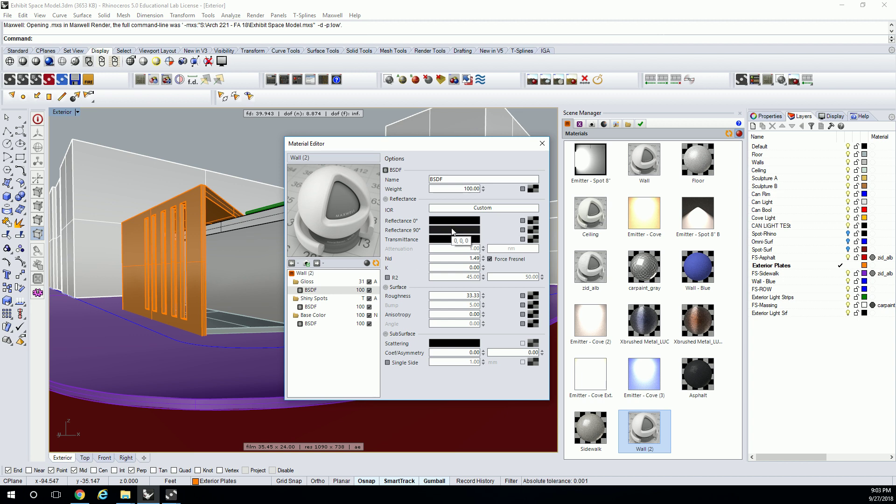
pyautogui.click(451, 229)
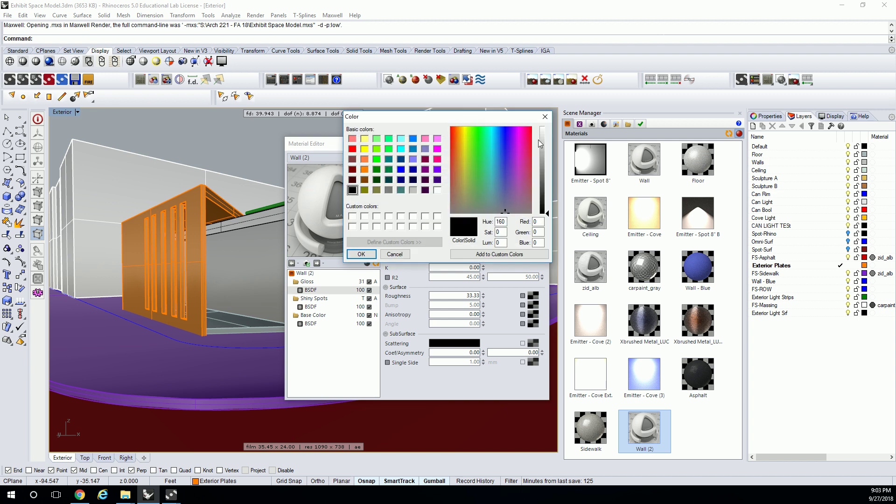
pyautogui.moveTo(537, 140); pyautogui.dragTo(539, 127)
pyautogui.click(361, 254)
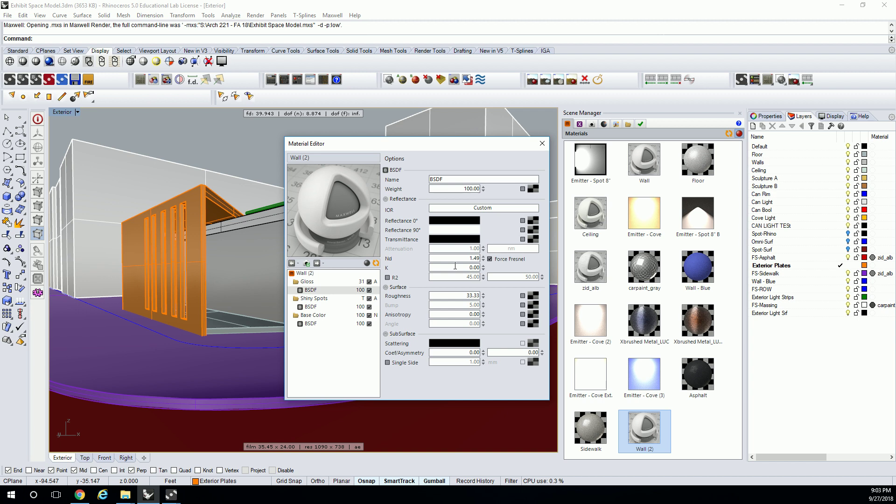
# Step: Set the Shiny Spots layer's opacity to 30 and its BSDF's Reflectance 90° colour to white
pyautogui.click(350, 298)
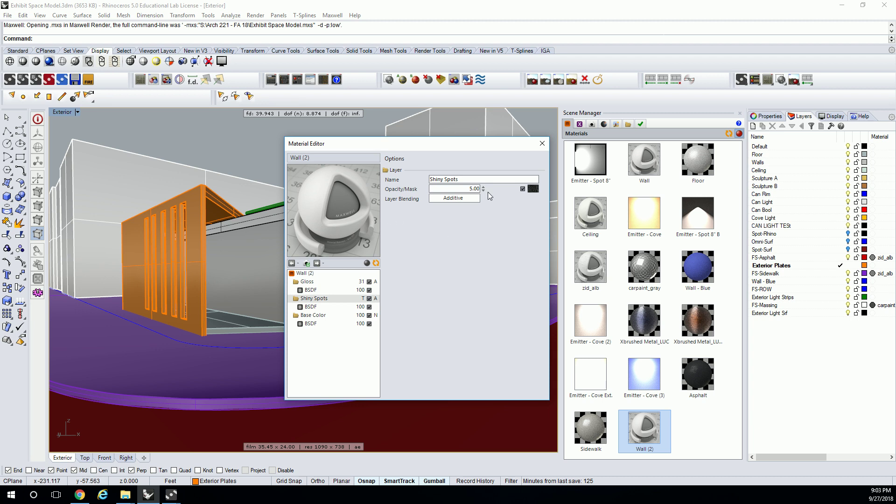
pyautogui.moveTo(475, 190); pyautogui.dragTo(475, 170)
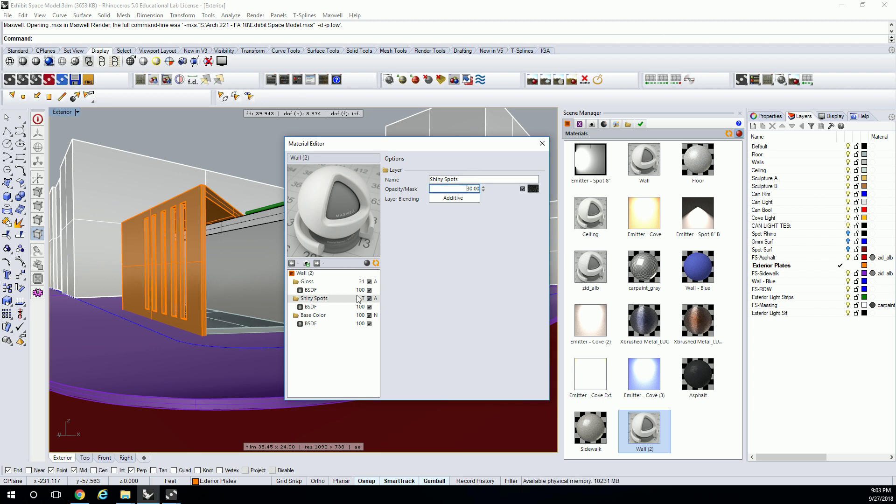
pyautogui.click(351, 308)
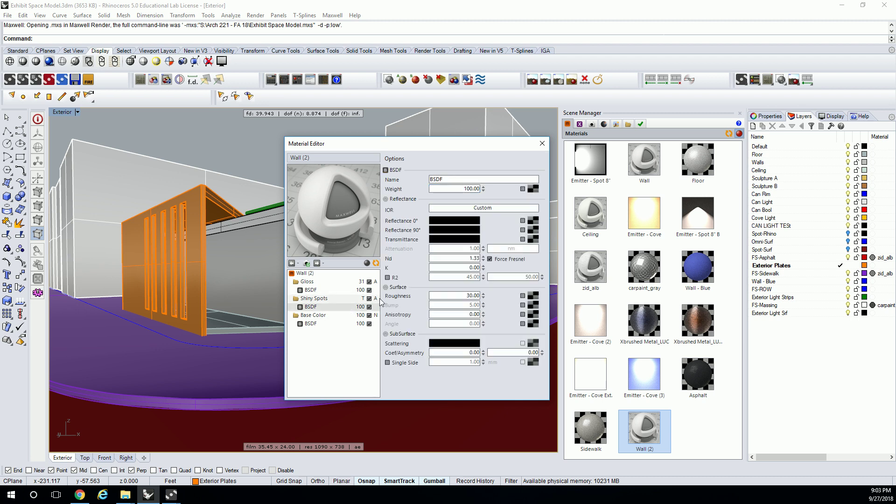
pyautogui.click(444, 229)
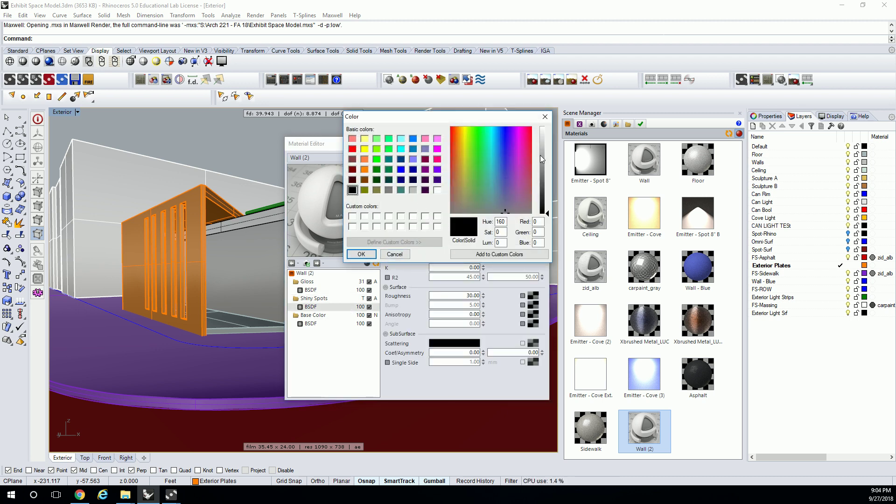
pyautogui.click(395, 254)
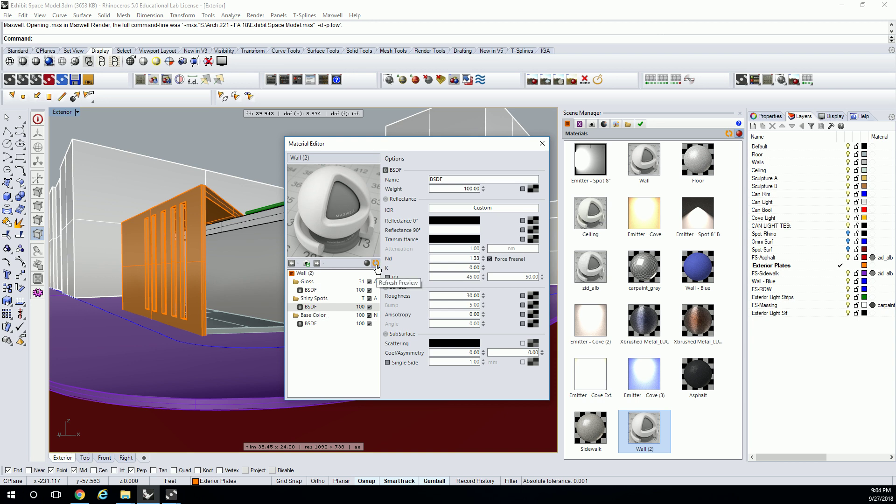
# Step: Set the Reflectance 90° colour back to black in the Shiny Spots and Gloss BSDFs
pyautogui.click(454, 231)
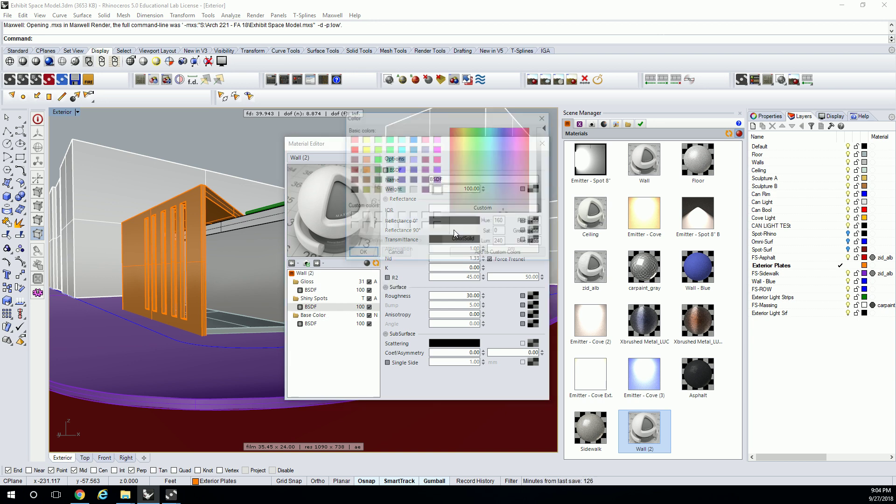
pyautogui.moveTo(547, 170); pyautogui.dragTo(545, 214)
pyautogui.click(365, 254)
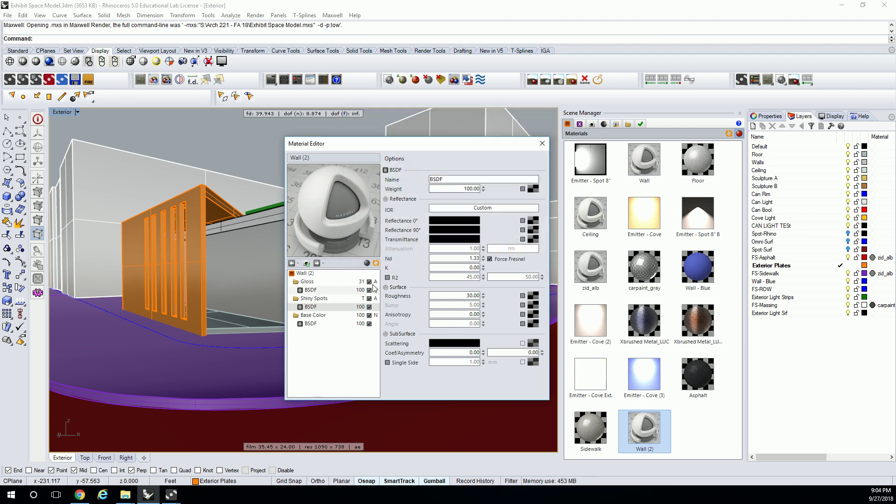
pyautogui.click(335, 291)
pyautogui.click(463, 231)
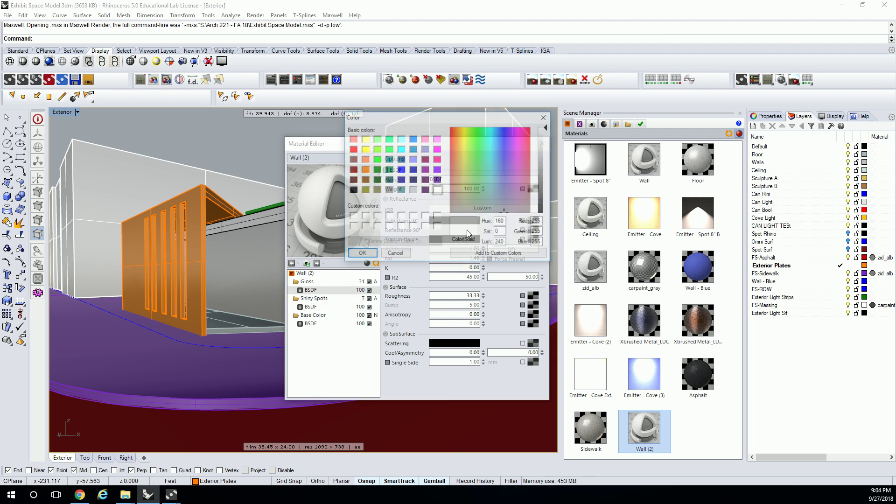
pyautogui.moveTo(542, 163); pyautogui.dragTo(545, 214)
pyautogui.click(365, 254)
# Step: Restore the layer opacities to 2.5 for Gloss and 5 for Shiny Spots, and refresh the material preview
pyautogui.click(359, 282)
pyautogui.doubleClick(470, 184)
pyautogui.write('2.5')
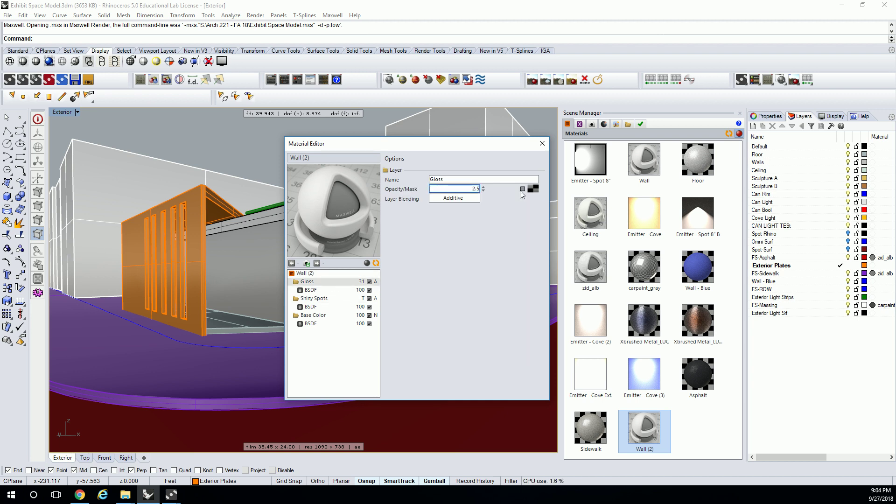
pyautogui.click(313, 299)
pyautogui.doubleClick(464, 188)
pyautogui.write('5')
pyautogui.press('Tab')
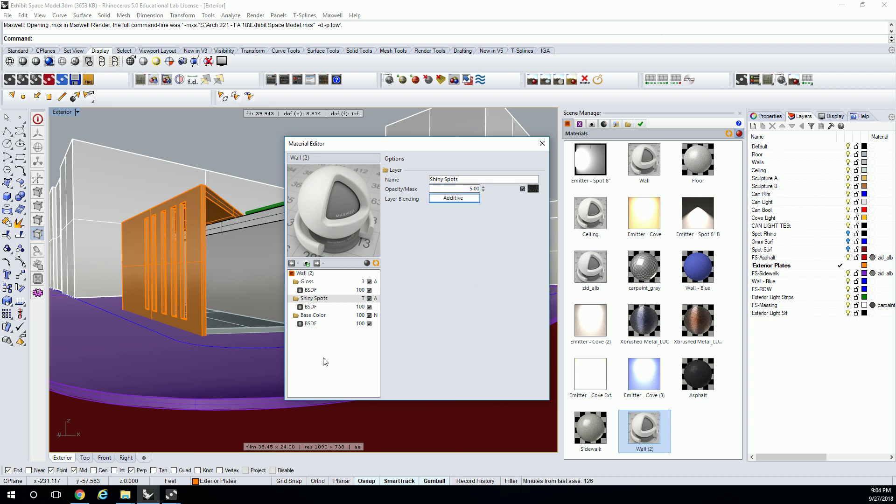
pyautogui.click(375, 262)
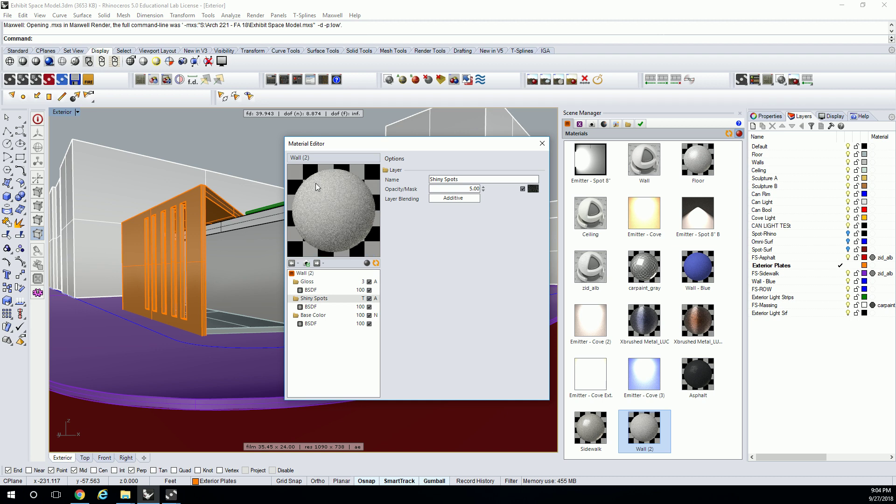
# Step: Set the Gloss layer's opacity to 20.5 and its BSDF's Reflectance 90° colour to white
pyautogui.click(331, 290)
pyautogui.click(307, 282)
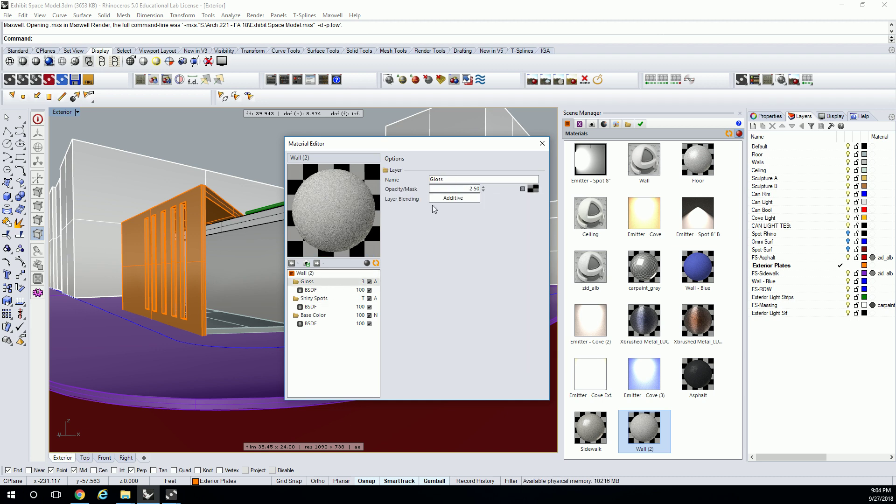
pyautogui.write('0')
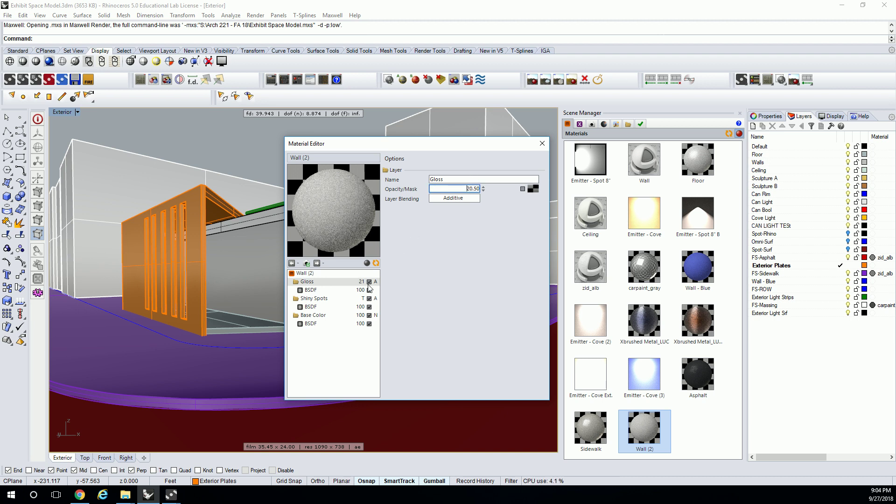
pyautogui.click(357, 290)
pyautogui.click(460, 228)
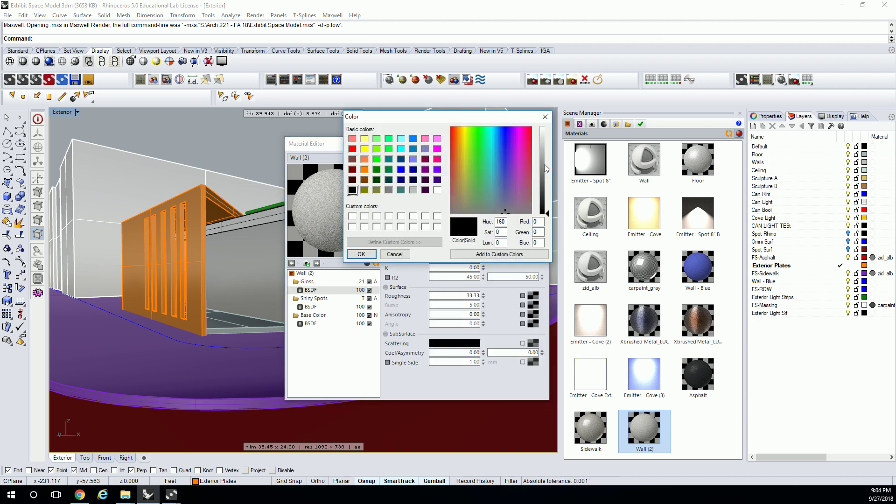
pyautogui.click(544, 116)
# Step: Raise the Shiny Spots layer's opacity and set its BSDF's Reflectance 90° colour to white (255, 255, 255)
pyautogui.click(314, 298)
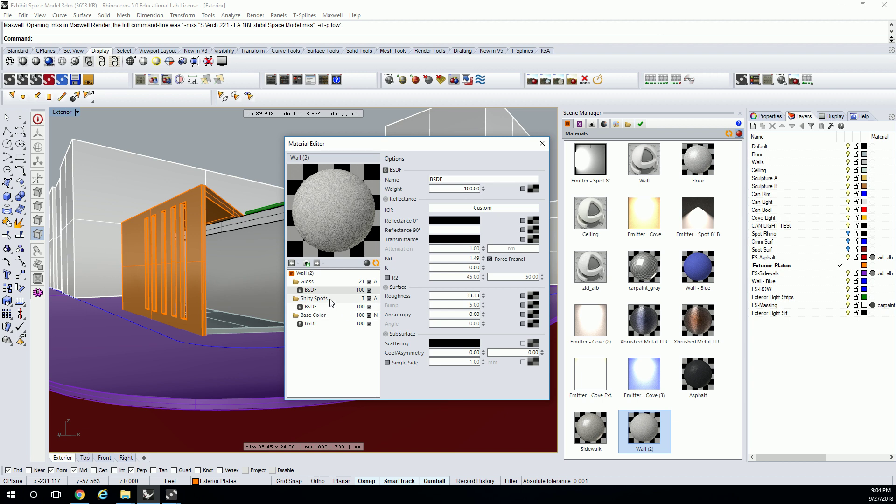
pyautogui.moveTo(473, 188); pyautogui.dragTo(472, 168)
pyautogui.click(310, 307)
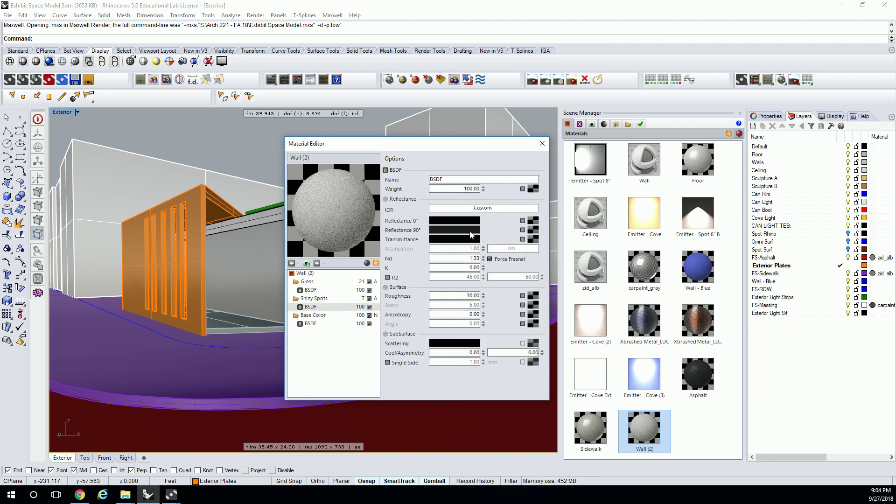
pyautogui.click(467, 228)
pyautogui.moveTo(543, 143); pyautogui.dragTo(543, 128)
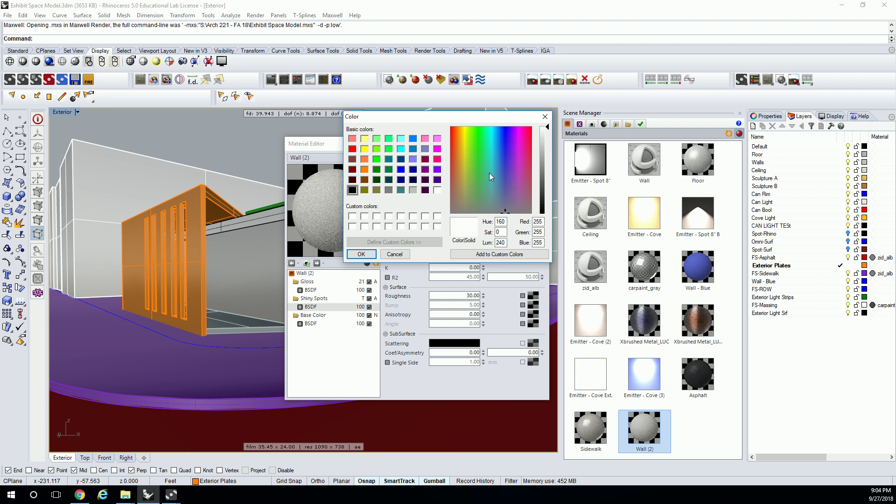
pyautogui.click(361, 254)
# Step: Darken the Base Color BSDF's Reflectance 0° to RGB 72, 75, 65 and refresh the material preview
pyautogui.click(332, 323)
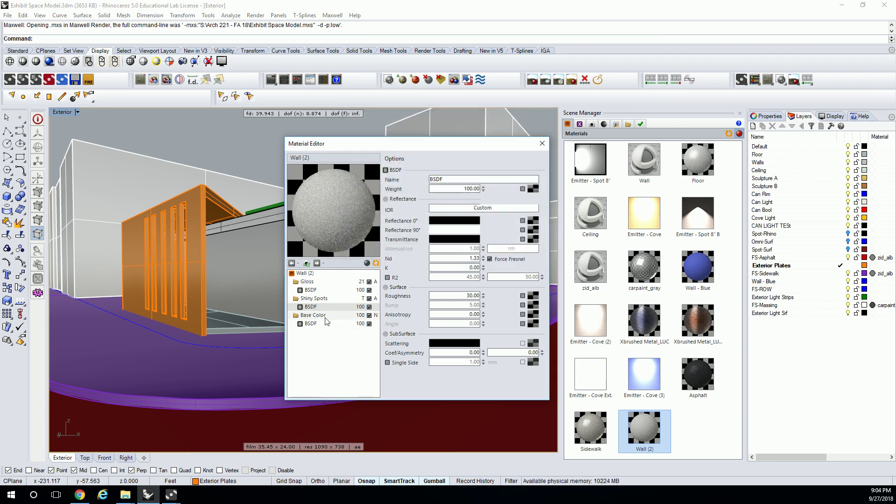
pyautogui.click(463, 220)
pyautogui.moveTo(543, 174); pyautogui.dragTo(543, 189)
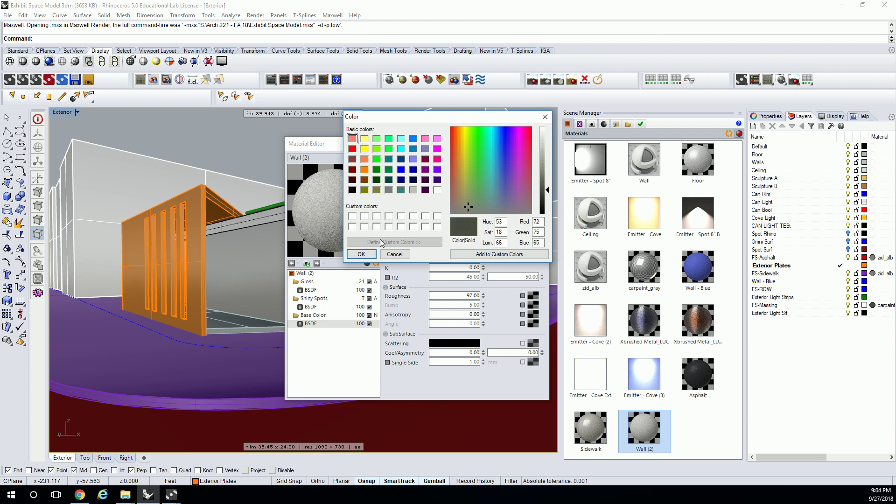
pyautogui.click(351, 256)
pyautogui.click(375, 264)
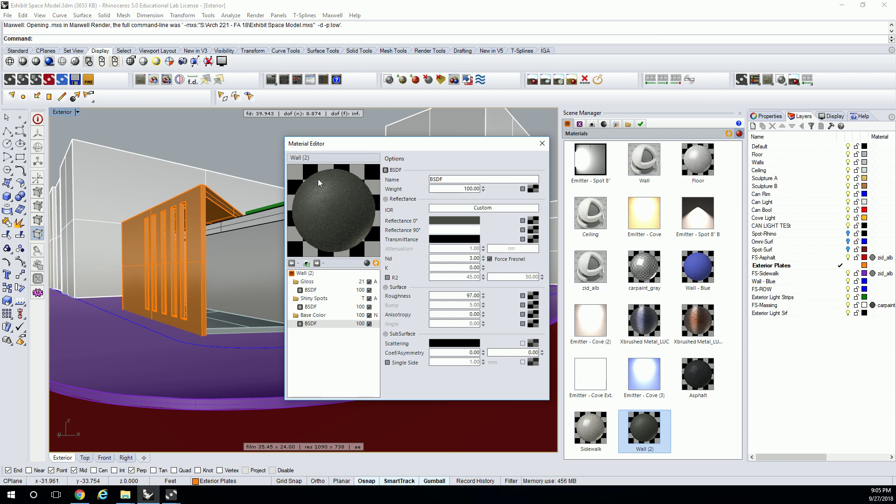
# Step: Reduce the Gloss BSDF's roughness to 0 and refresh the material preview
pyautogui.click(328, 290)
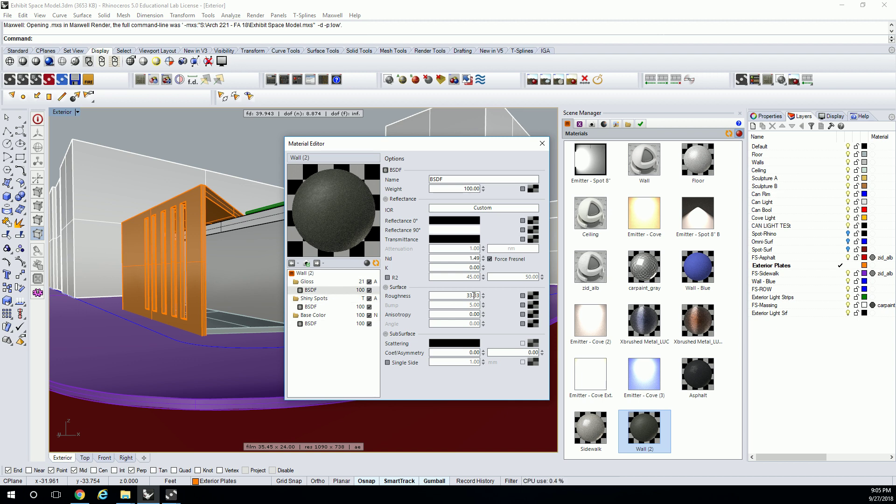
pyautogui.moveTo(473, 295); pyautogui.dragTo(470, 338)
pyautogui.click(376, 263)
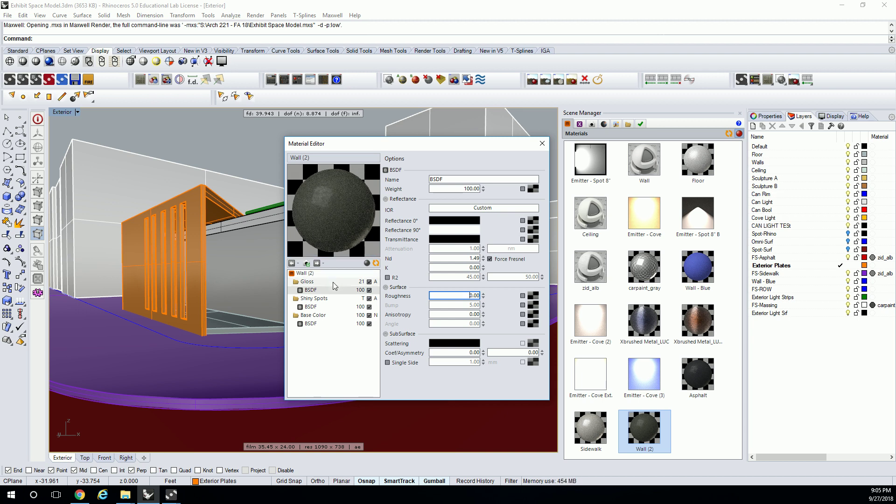
# Step: Lower the roughness of the Shiny Spots BSDF to 5
pyautogui.click(310, 307)
pyautogui.click(471, 295)
pyautogui.press('BackSpace')
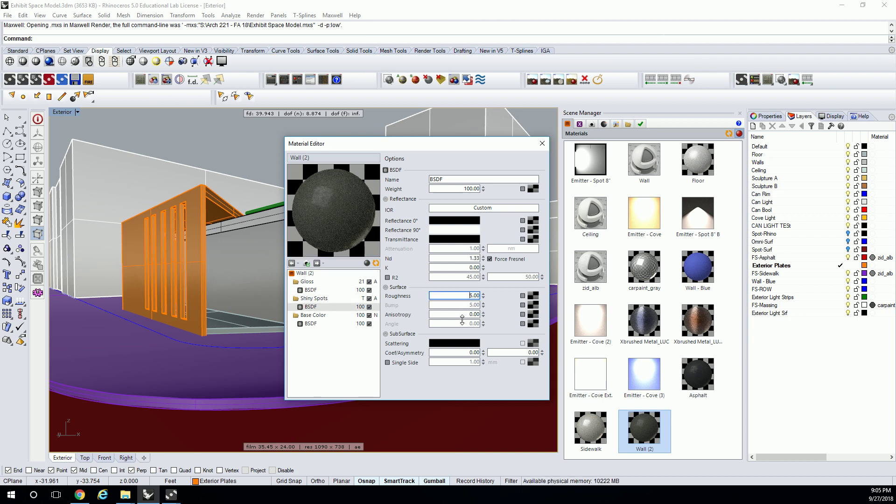
# Step: Try a roughness of 81 on the Base Color BSDF and refresh the material preview
pyautogui.click(376, 264)
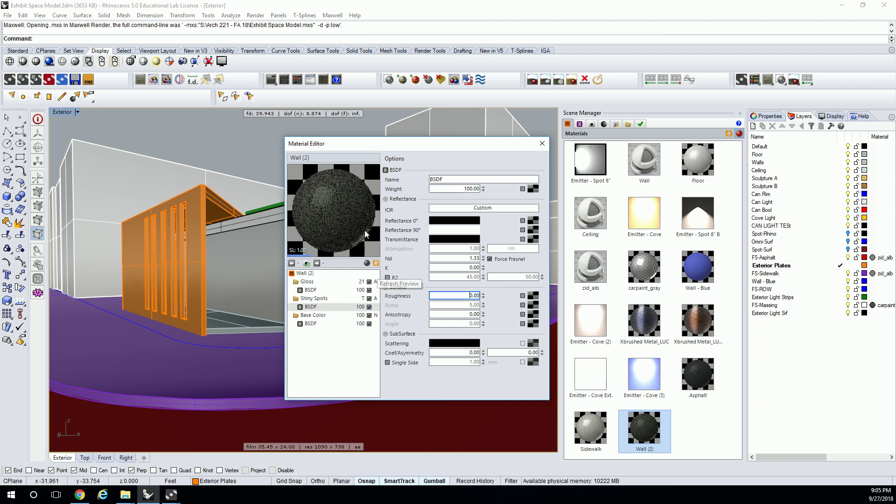
pyautogui.click(341, 324)
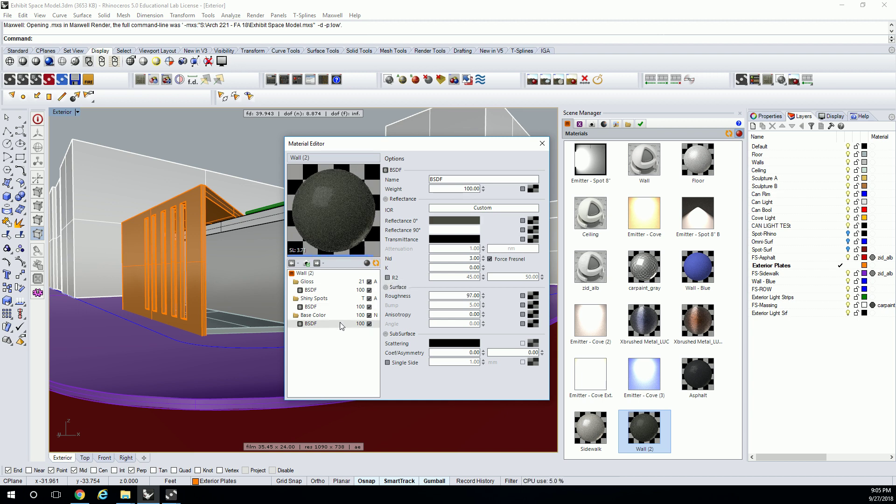
pyautogui.click(473, 296)
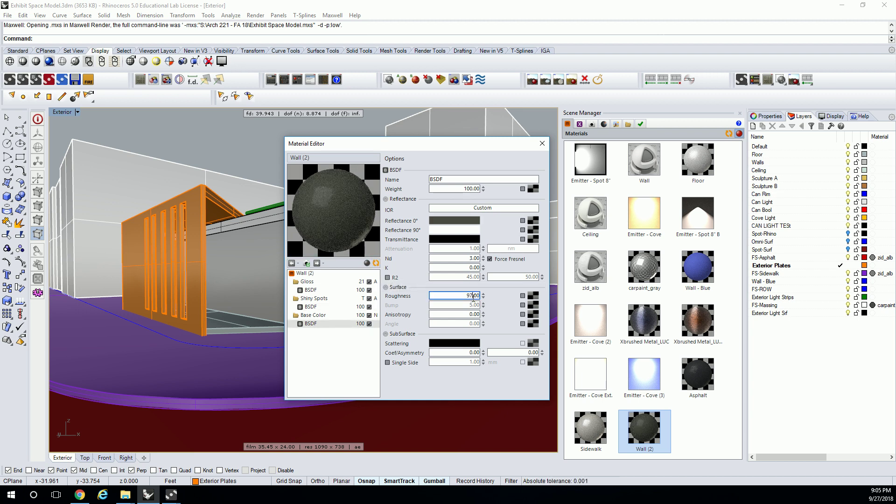
pyautogui.press('BackSpace')
pyautogui.write('681')
pyautogui.click(375, 264)
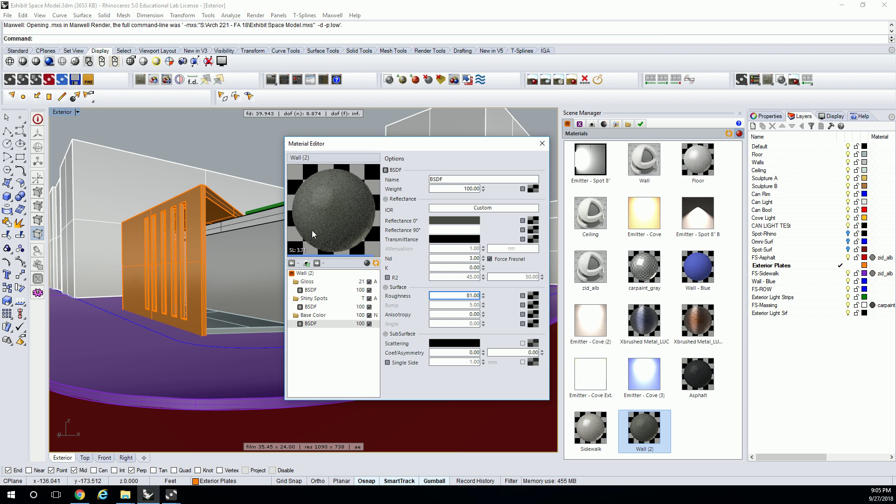
# Step: Compare the Shiny Spots and Gloss BSDFs, set the Base Color BSDF's roughness to 96 and refresh the material preview
pyautogui.click(339, 307)
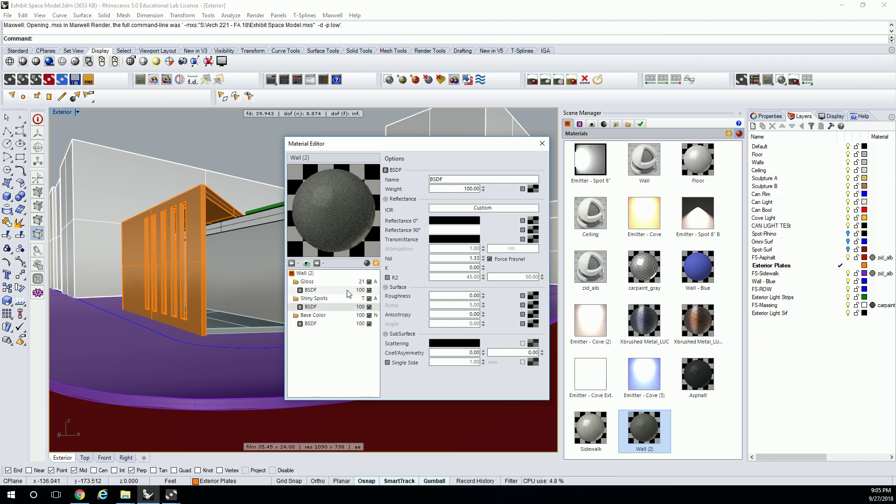
pyautogui.click(348, 290)
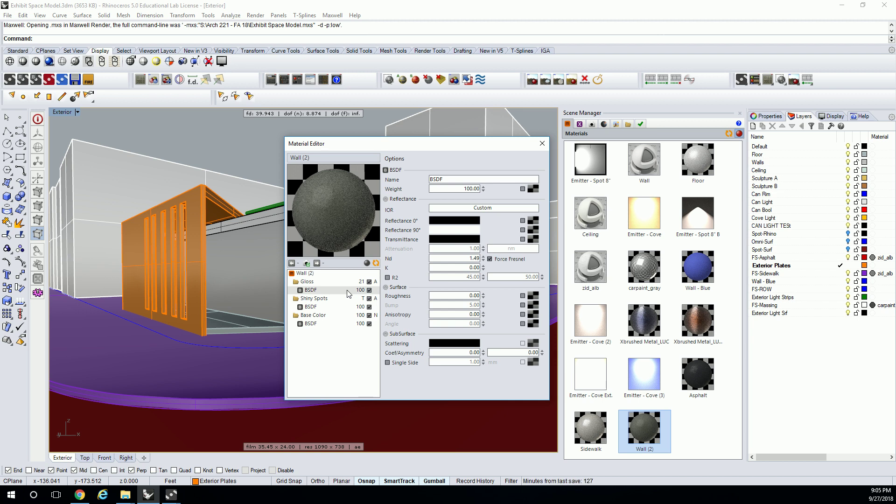
pyautogui.click(332, 324)
pyautogui.moveTo(474, 298); pyautogui.dragTo(475, 286)
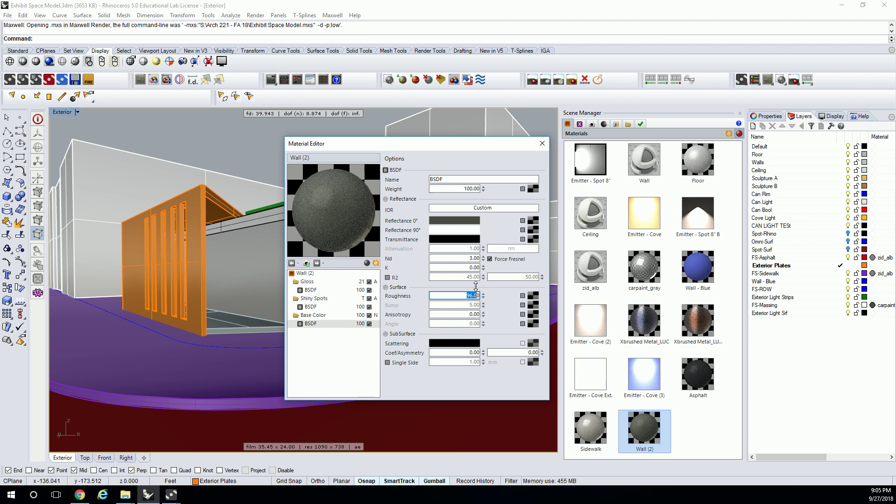
pyautogui.click(376, 263)
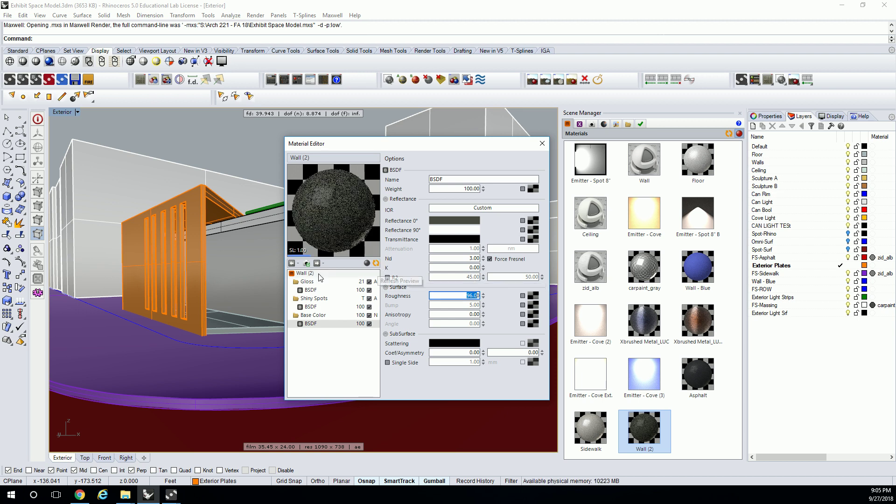
# Step: Raise the Shiny Spots BSDF's Nd to 5.83
pyautogui.click(334, 307)
pyautogui.click(332, 290)
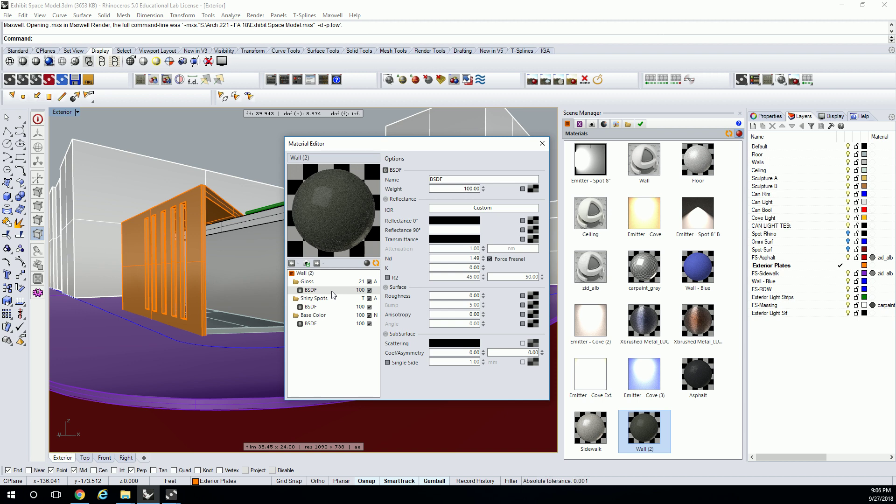
pyautogui.click(469, 296)
pyautogui.click(334, 306)
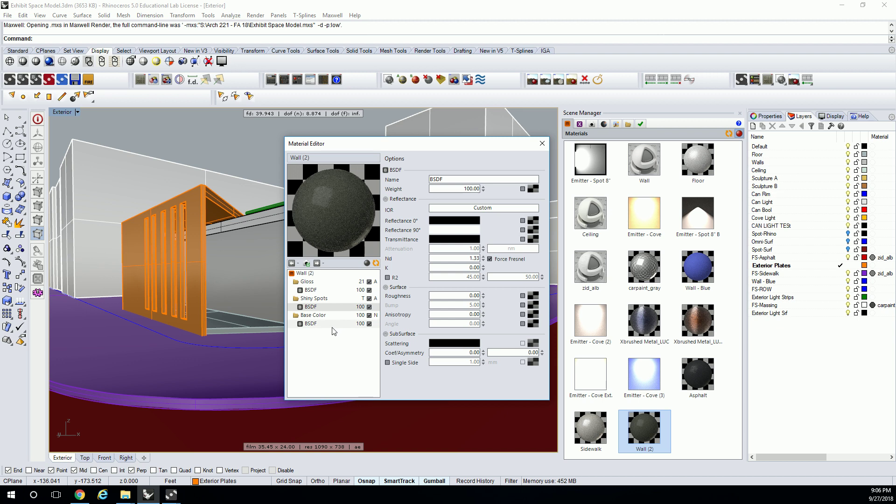
pyautogui.click(334, 327)
pyautogui.click(335, 290)
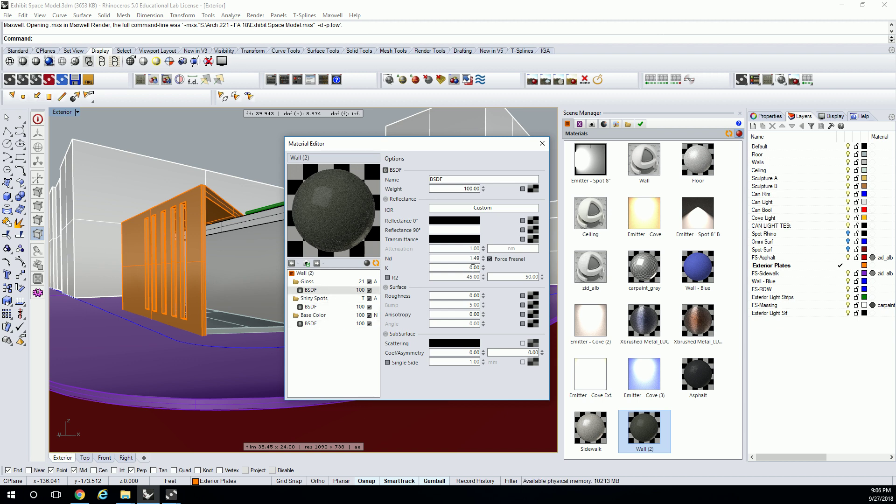
pyautogui.click(336, 307)
pyautogui.click(477, 258)
pyautogui.moveTo(478, 258); pyautogui.dragTo(477, 238)
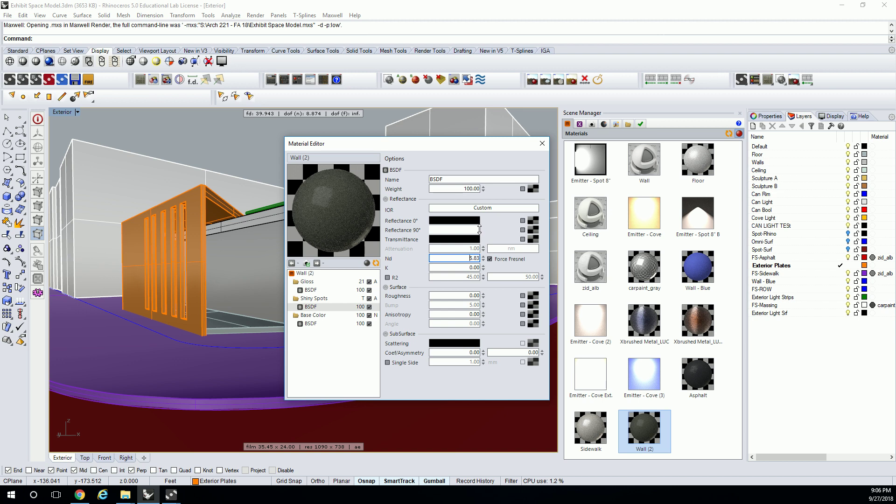
# Step: Set the Gloss BSDF's Nd to 5.19 and its roughness to 16, refreshing the material preview
pyautogui.click(356, 291)
pyautogui.moveTo(467, 259); pyautogui.dragTo(478, 229)
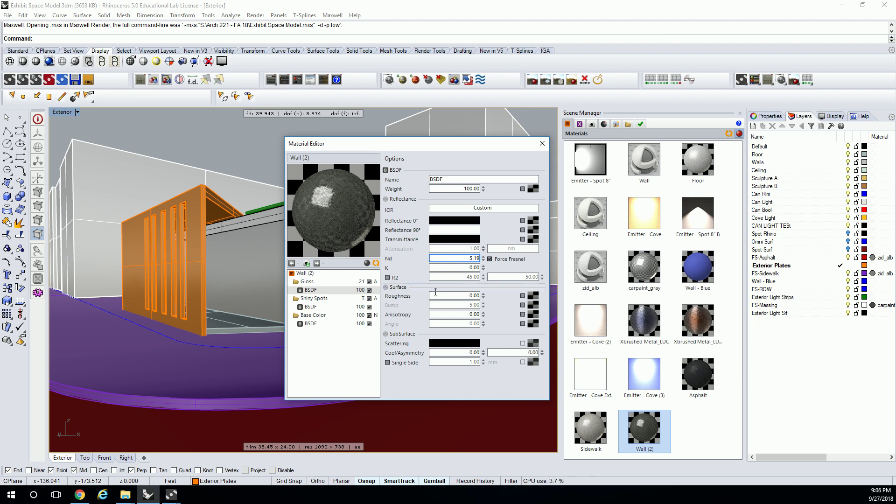
pyautogui.moveTo(475, 296); pyautogui.dragTo(473, 281)
pyautogui.click(377, 264)
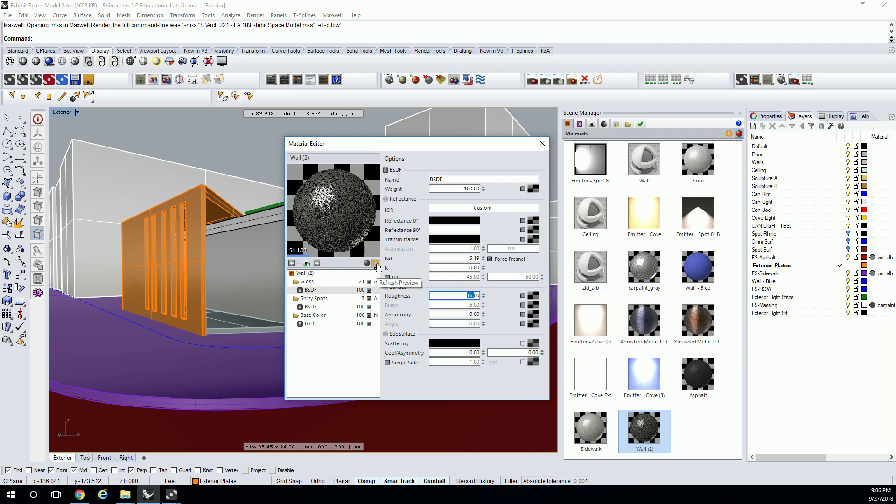
# Step: Set the Shiny Spots BSDF's roughness to 31 and refresh the material preview
pyautogui.click(310, 306)
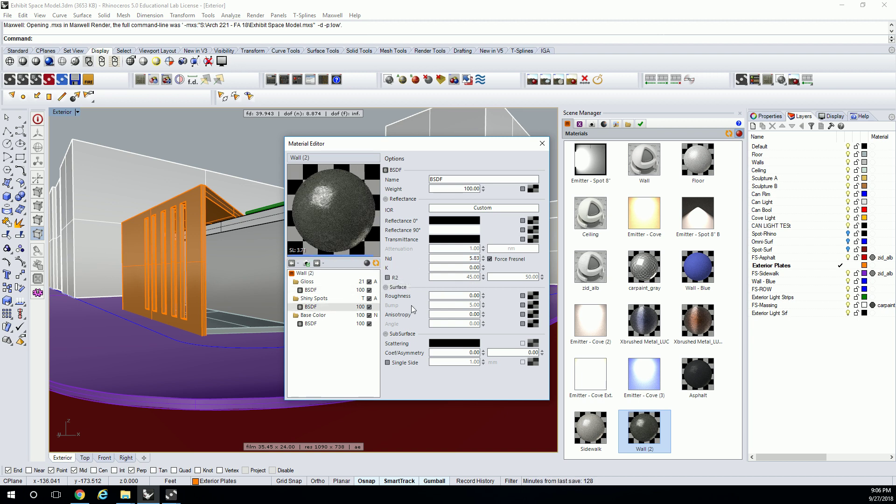
pyautogui.moveTo(476, 296); pyautogui.dragTo(474, 274)
pyautogui.click(376, 264)
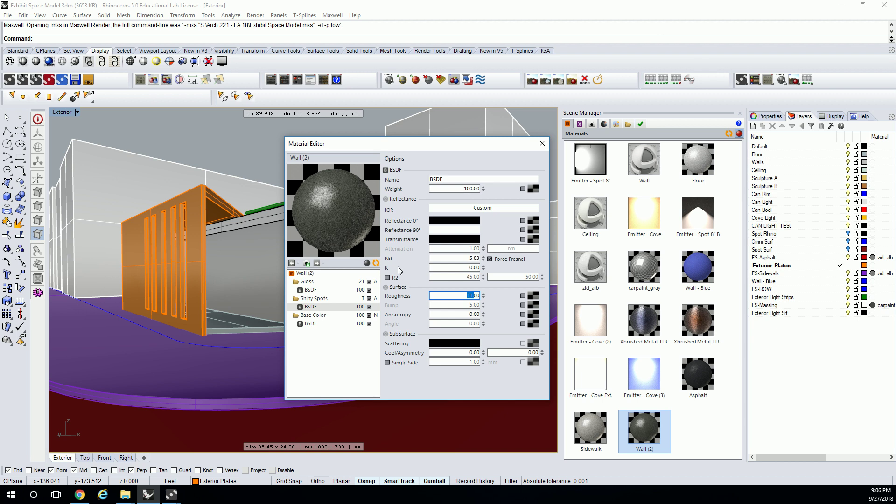
# Step: Raise the Shiny Spots BSDF's Nd to 7.13, and set the Gloss BSDF's Nd to 5.79 and K to 1.10
pyautogui.click(336, 324)
pyautogui.click(474, 296)
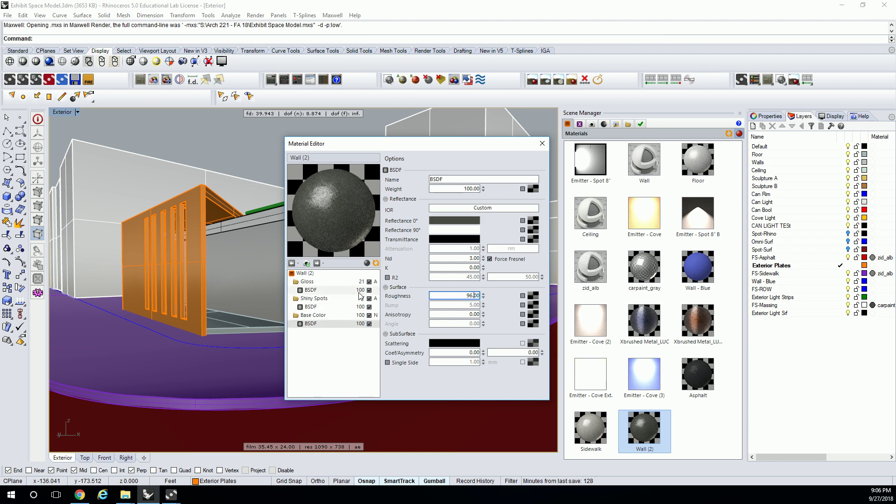
pyautogui.click(350, 307)
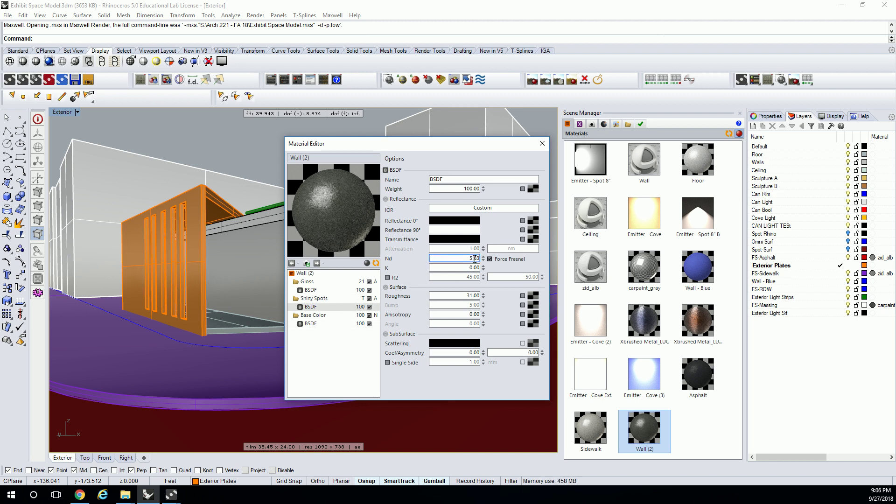
pyautogui.click(327, 289)
pyautogui.moveTo(475, 258); pyautogui.dragTo(475, 256)
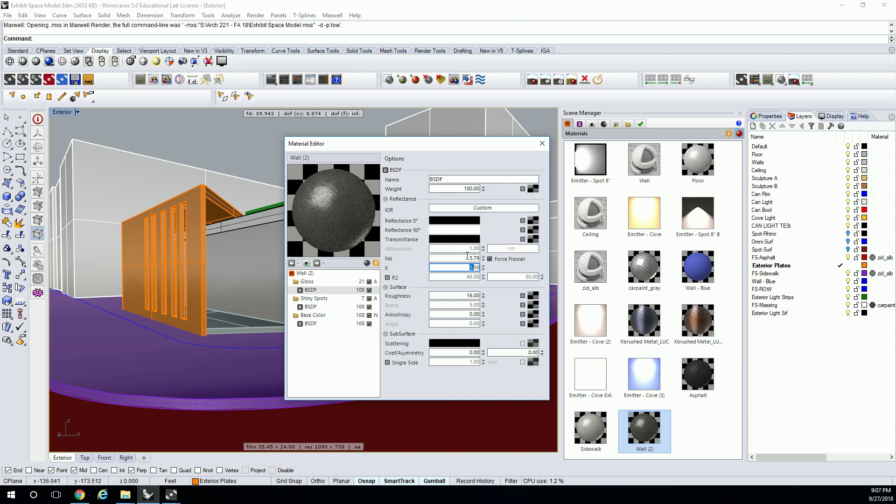
# Step: Set the Shiny Spots BSDF's K to 1.20 and close the material's editor
pyautogui.click(310, 306)
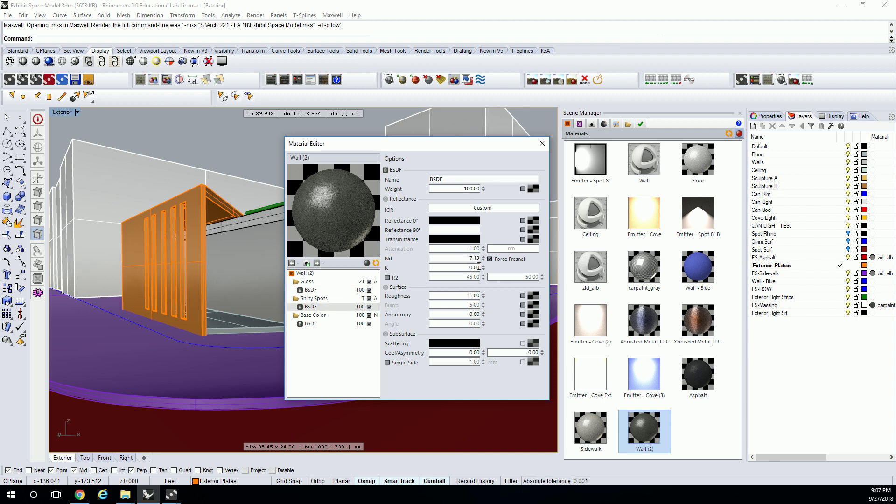
pyautogui.moveTo(476, 267); pyautogui.dragTo(478, 257)
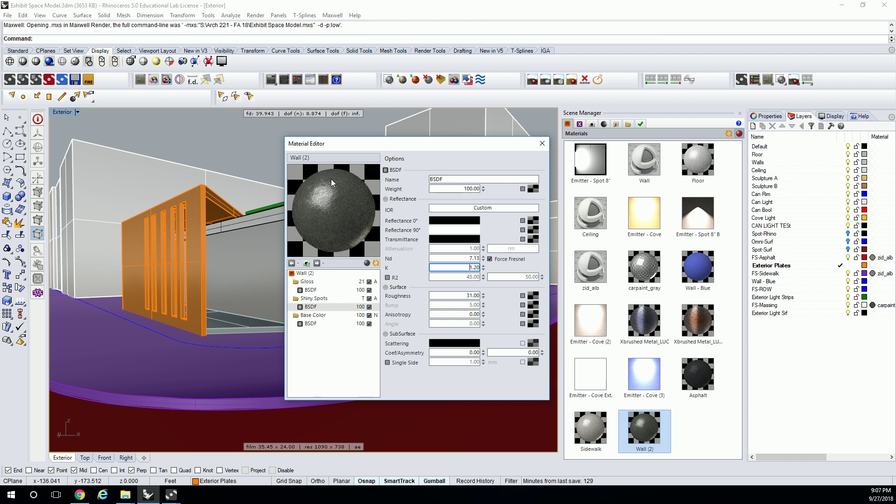
pyautogui.click(541, 144)
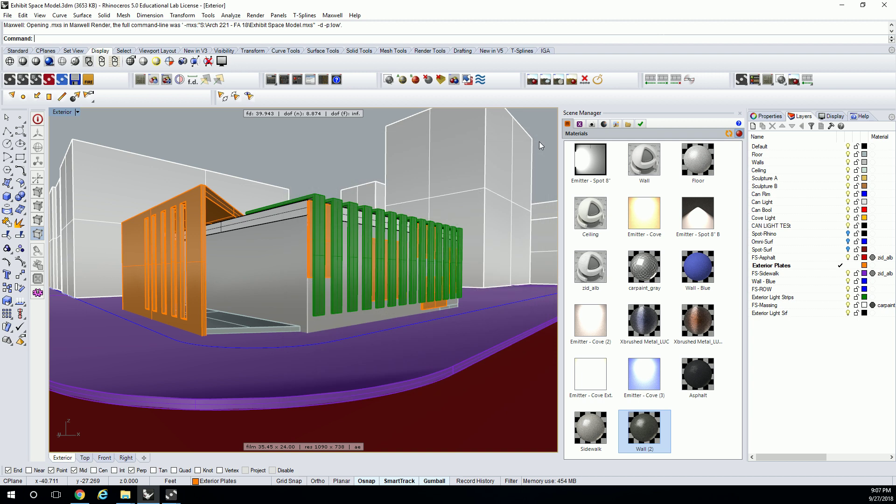
# Step: Examine the Gloss, Shiny Spots and Base Color layer and BSDF settings of the Sidewalk material
pyautogui.doubleClick(594, 424)
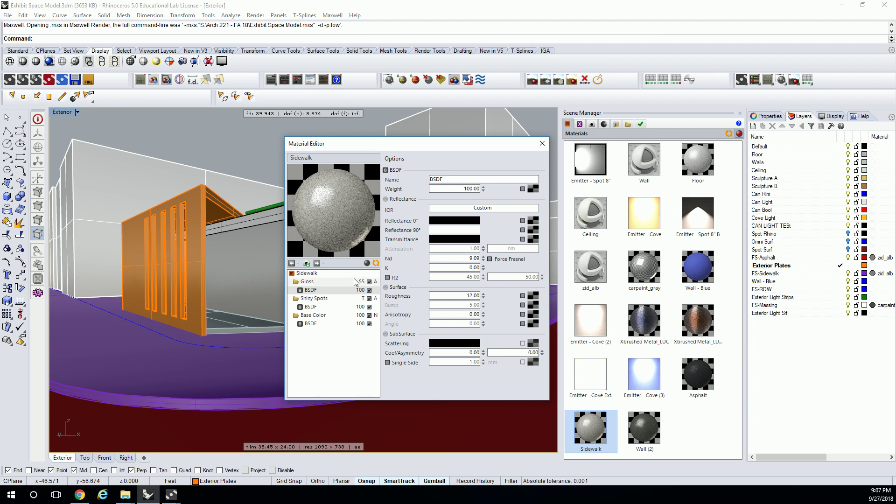
pyautogui.click(352, 283)
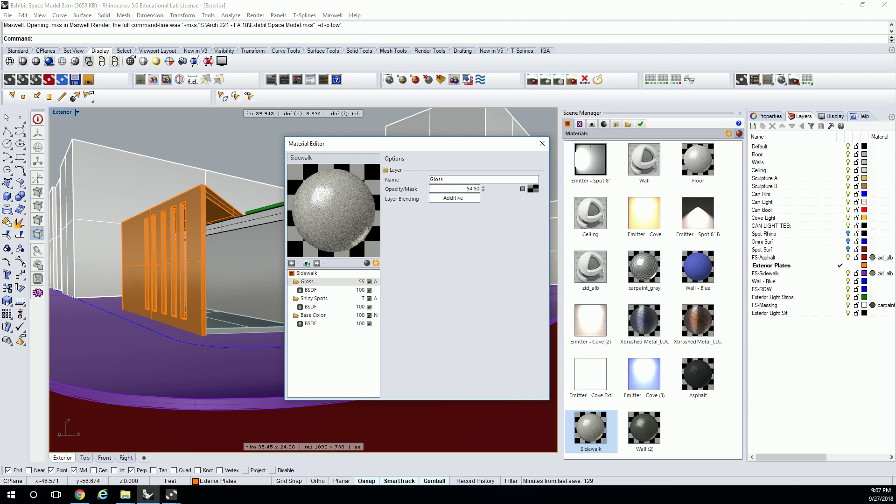
pyautogui.click(322, 290)
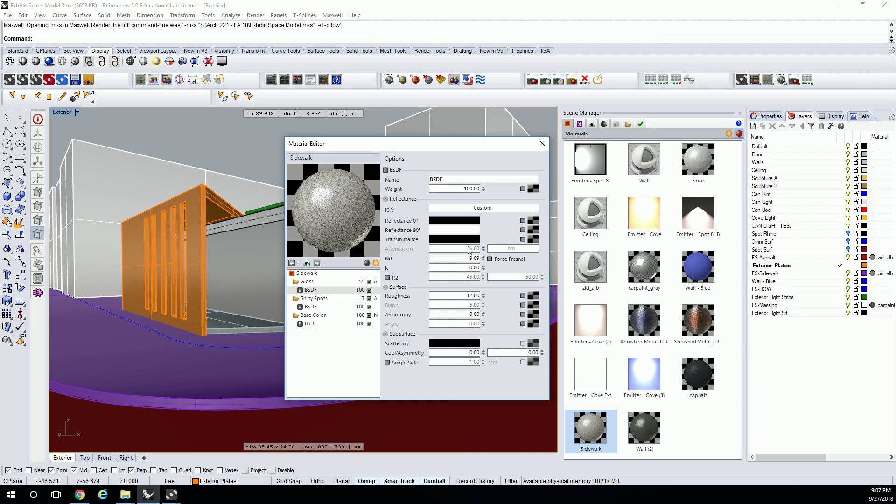
pyautogui.click(314, 298)
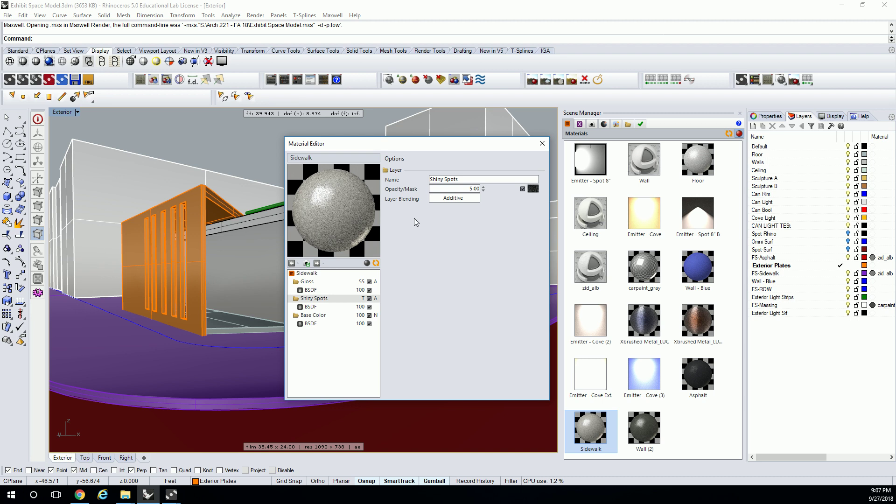
pyautogui.click(335, 307)
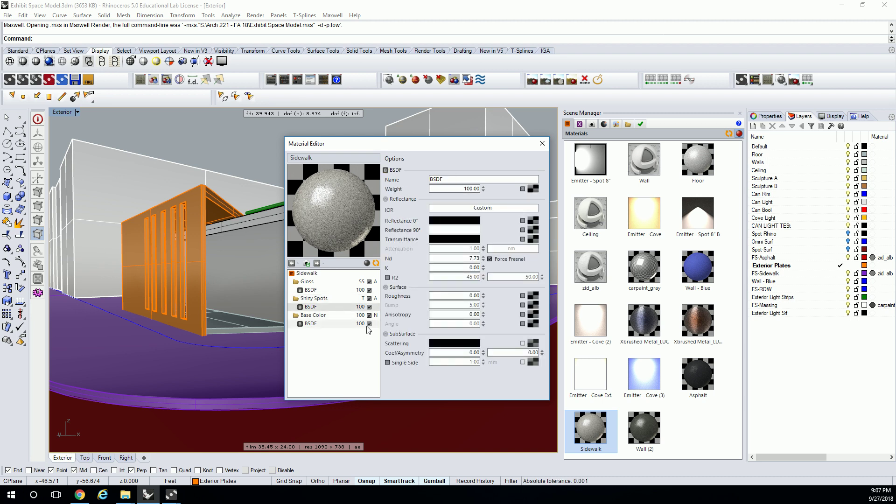
pyautogui.click(348, 324)
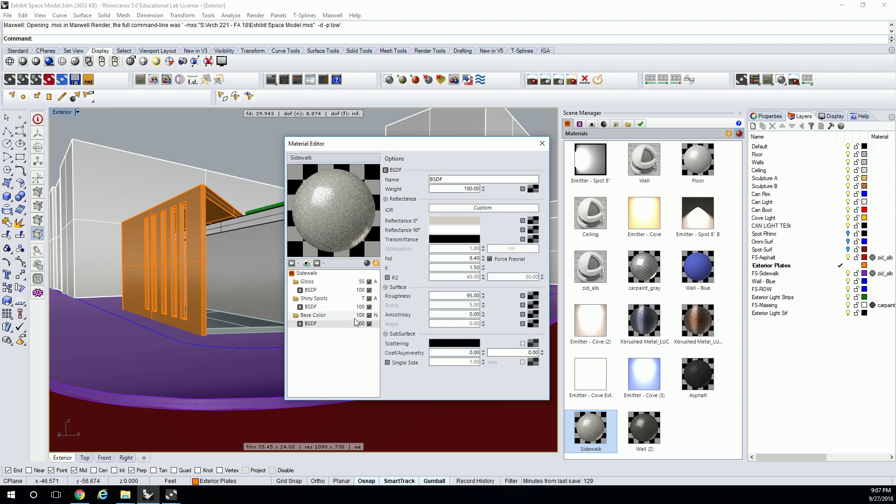
pyautogui.click(359, 317)
pyautogui.click(356, 324)
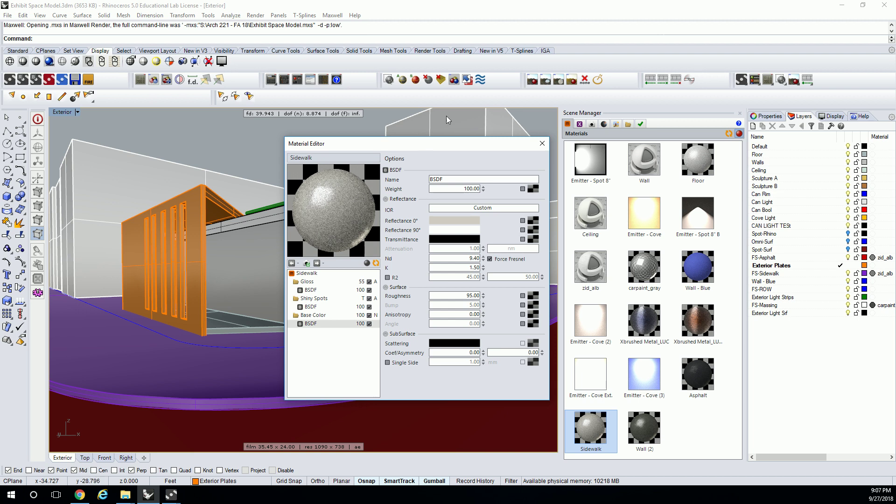
pyautogui.click(509, 27)
pyautogui.click(542, 143)
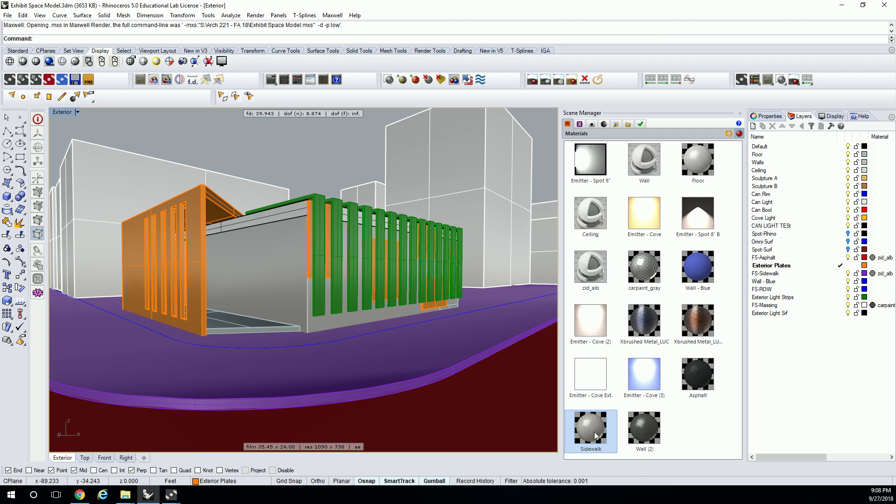
# Step: Assign the Wall (2) material to the asphalt surface in front of the sidewalk and clear the selection
pyautogui.click(441, 344)
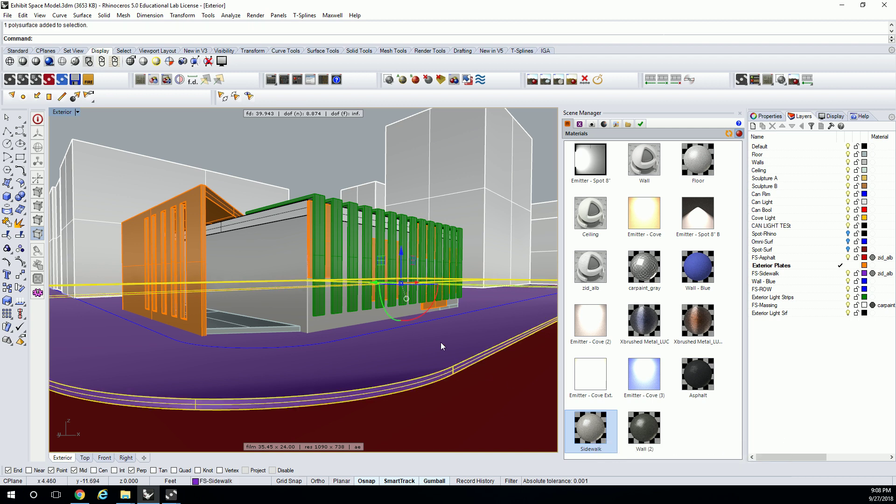
pyautogui.click(472, 398)
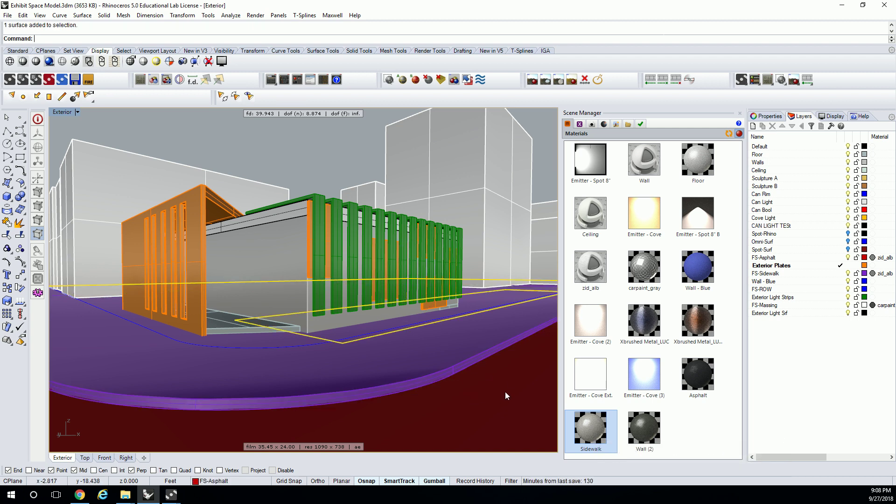
pyautogui.rightClick(639, 426)
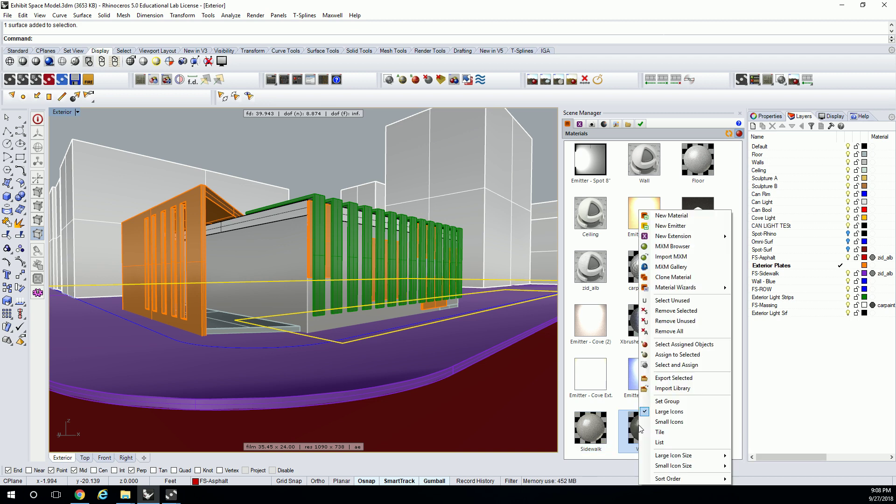
pyautogui.click(665, 352)
pyautogui.click(270, 135)
# Step: Render the Exterior view of the building with Maxwell, overwriting the existing Exhibit Space Model scene and image files
pyautogui.moveTo(297, 245); pyautogui.dragTo(353, 266, button='right')
pyautogui.scroll(5, 350, 266)
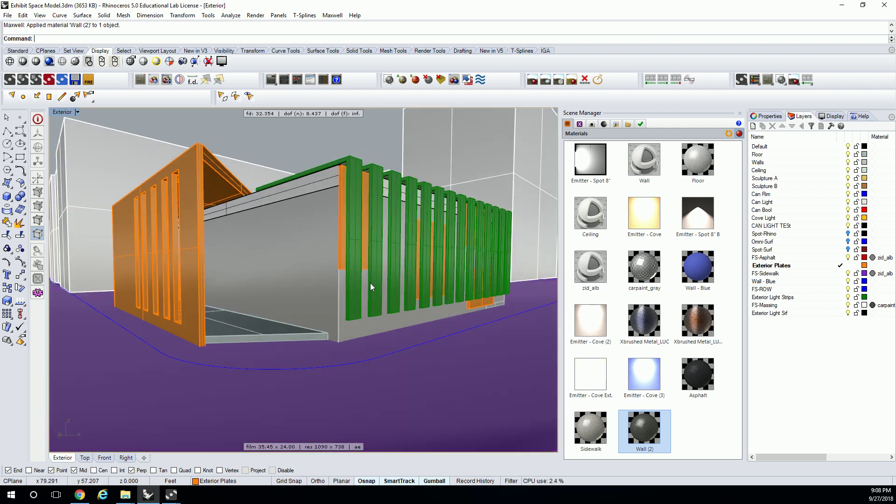
pyautogui.click(256, 15)
pyautogui.click(275, 43)
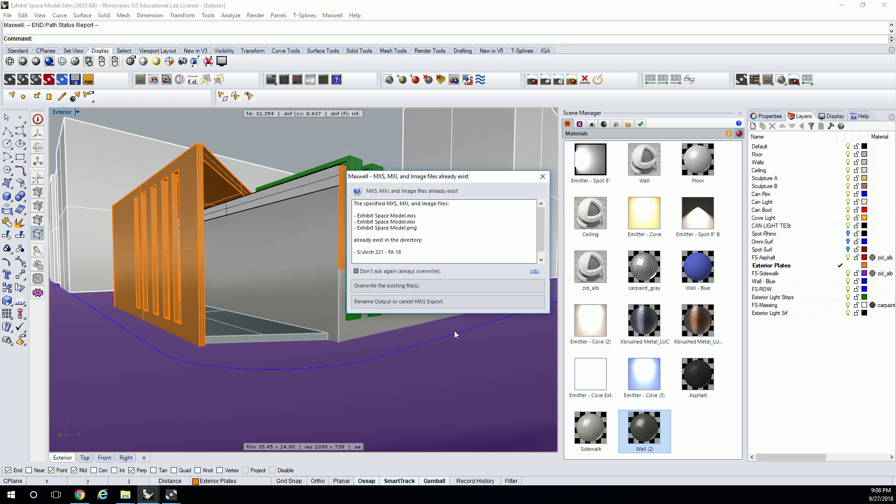
pyautogui.click(406, 286)
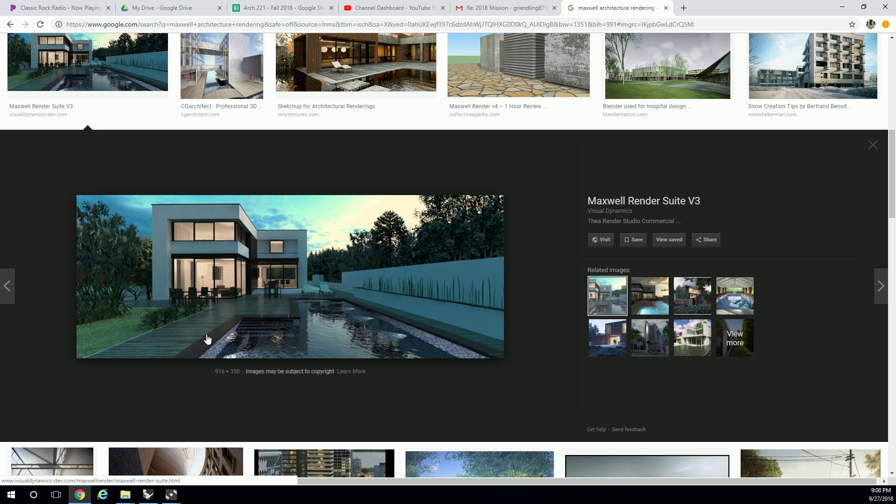
# Step: Look through the Google Images results for maxwell architecture rendering in Chrome for reference renderings
pyautogui.scroll(4, 359, 252)
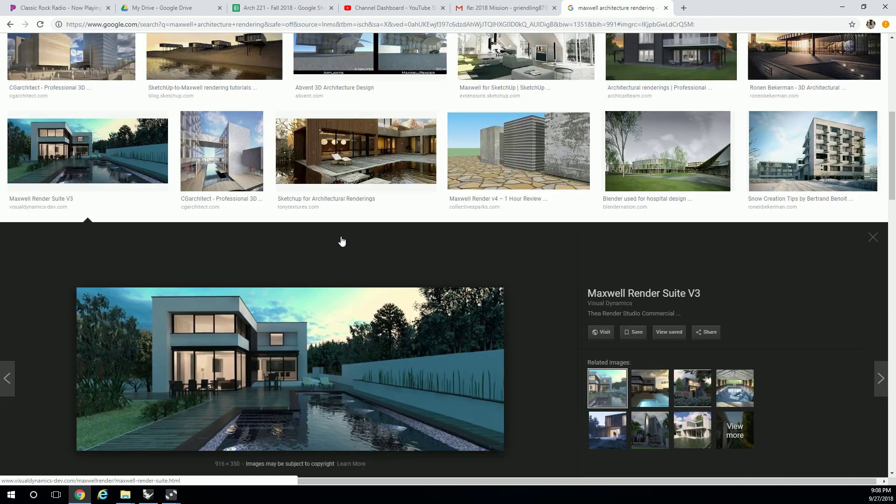
pyautogui.scroll(5, 360, 253)
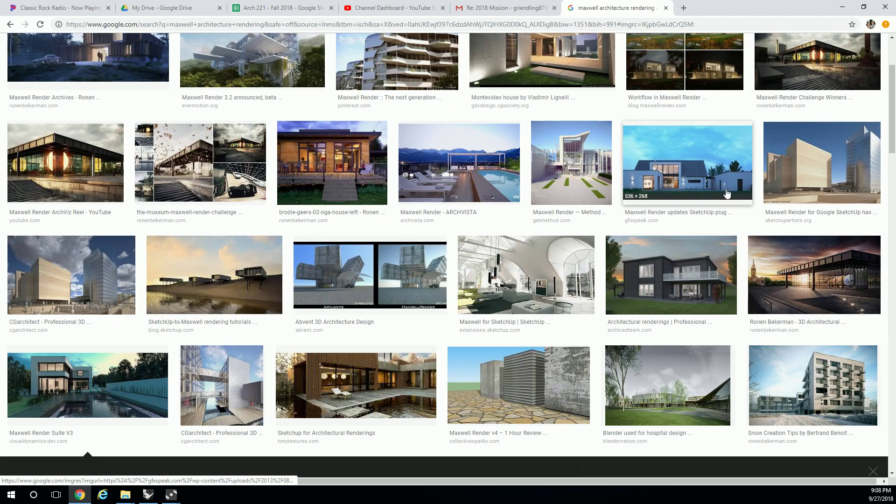
pyautogui.scroll(3, 642, 215)
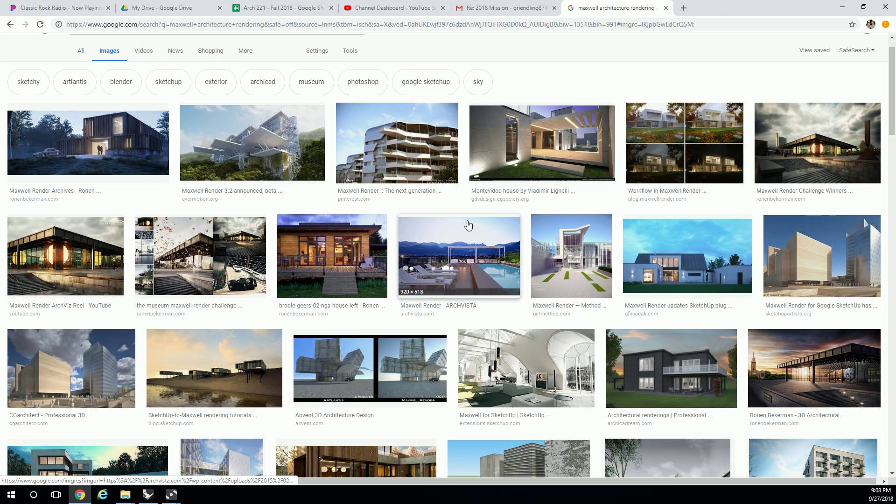
pyautogui.scroll(-3, 462, 244)
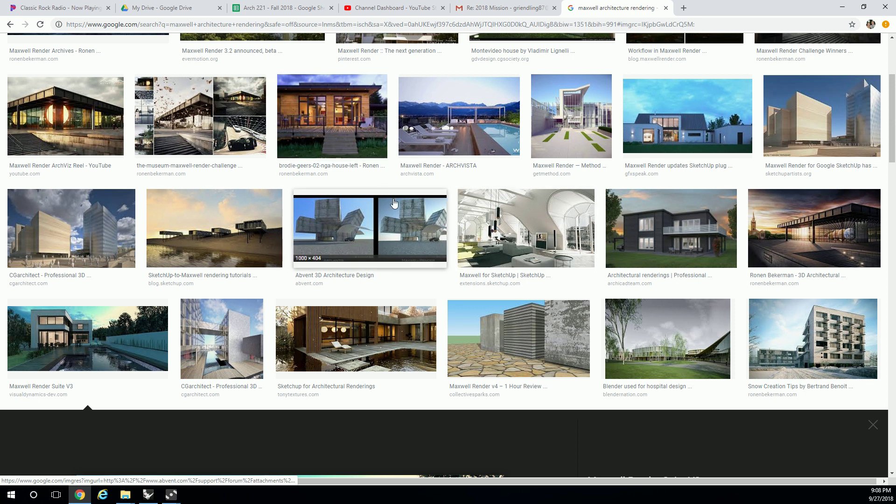
pyautogui.scroll(-1, 358, 249)
pyautogui.scroll(-4, 360, 252)
pyautogui.scroll(4, 460, 253)
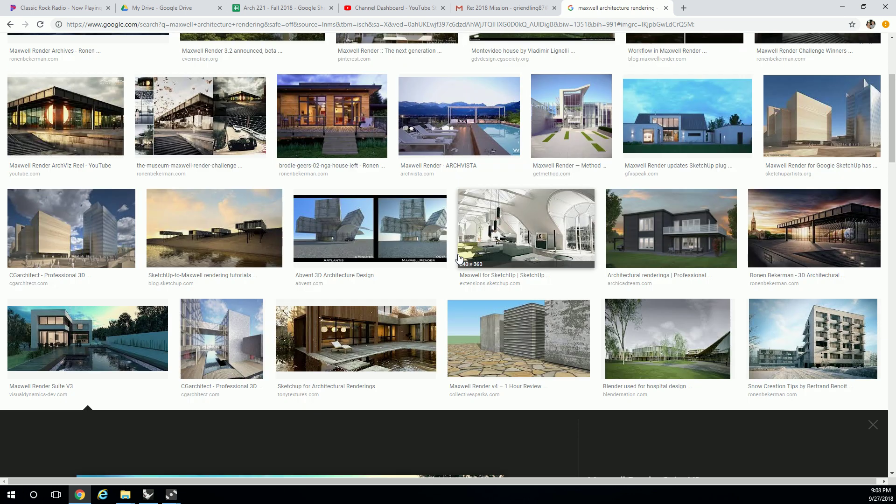
# Step: Preview the glass pavilion at sunset, the stone house with flower beds and the Maxwell Render 2 interior
pyautogui.click(859, 243)
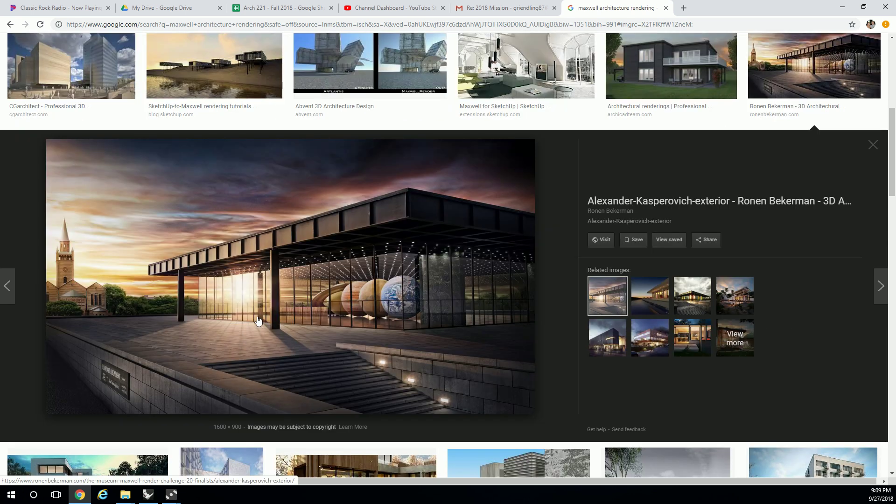
pyautogui.scroll(-10, 341, 367)
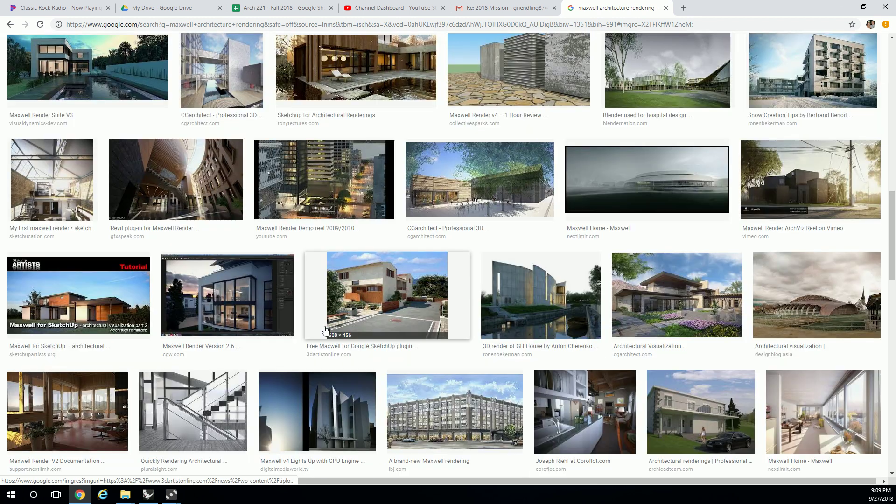
pyautogui.scroll(-2, 364, 331)
pyautogui.click(719, 206)
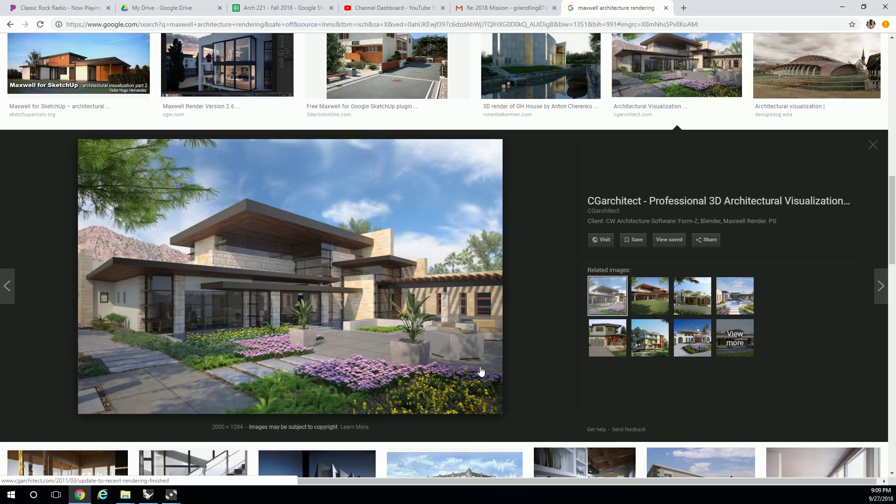
pyautogui.scroll(-8, 472, 368)
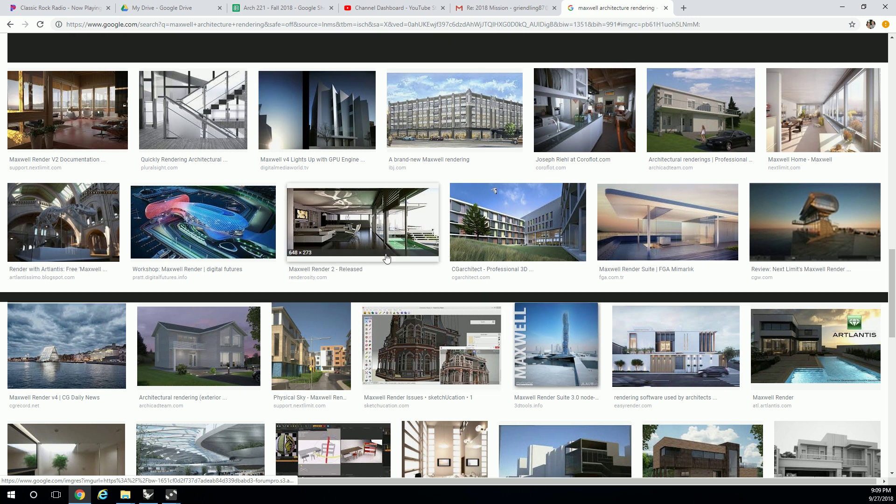
pyautogui.click(386, 258)
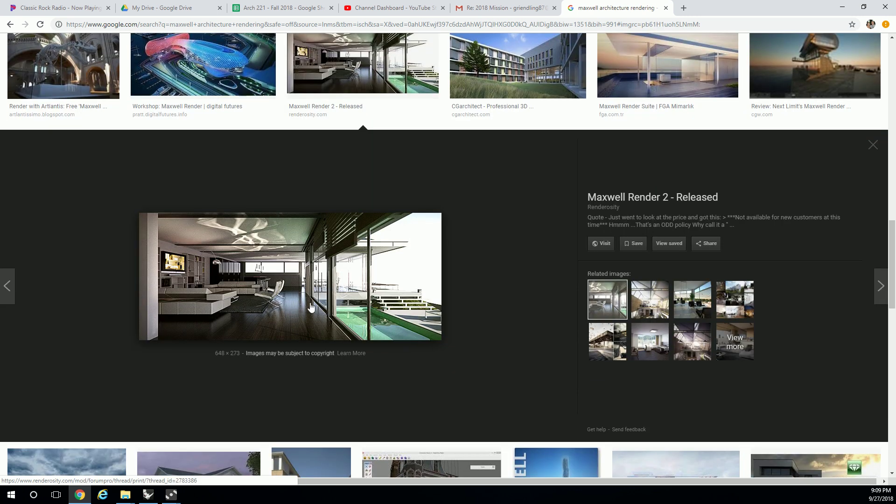
# Step: Look further down the image results for more interior and exterior reference renderings
pyautogui.scroll(-4, 299, 301)
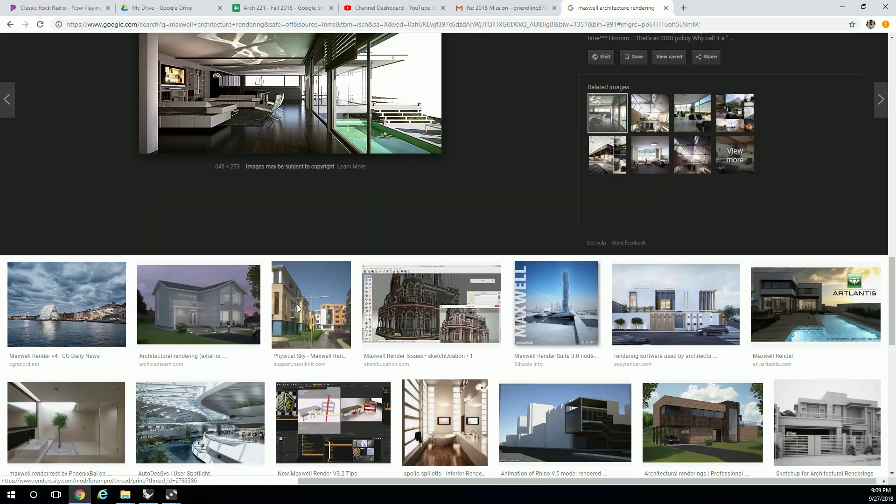
pyautogui.scroll(-9, 354, 298)
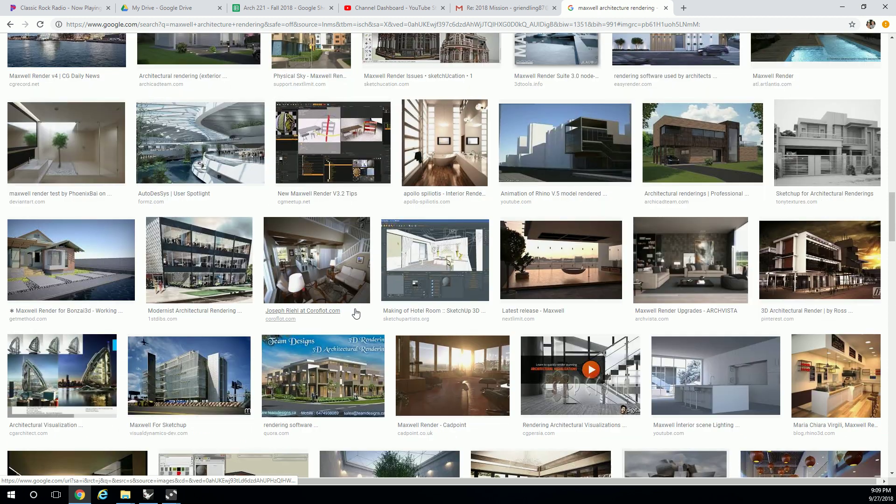
pyautogui.scroll(-3, 386, 261)
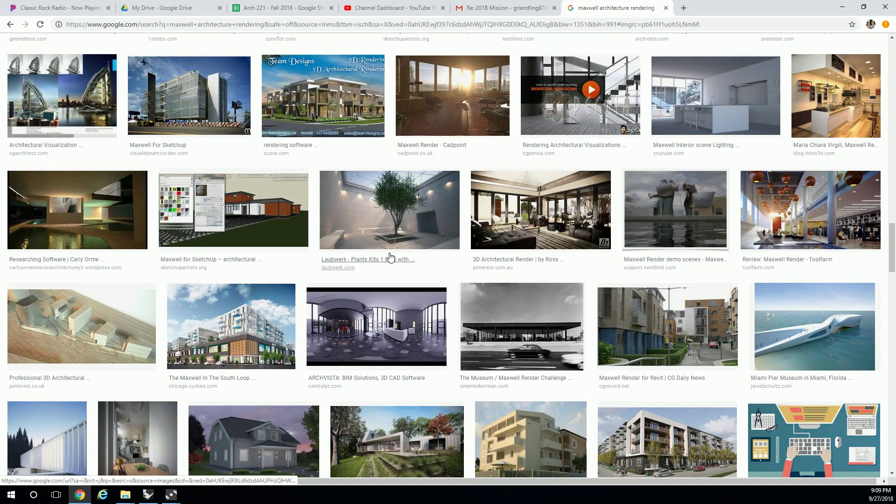
pyautogui.scroll(-3, 472, 249)
pyautogui.scroll(-2, 466, 252)
pyautogui.scroll(-3, 447, 260)
# Step: Search Google Images for maxwell architecture rendering exterior
pyautogui.scroll(18, 297, 129)
pyautogui.scroll(20, 298, 130)
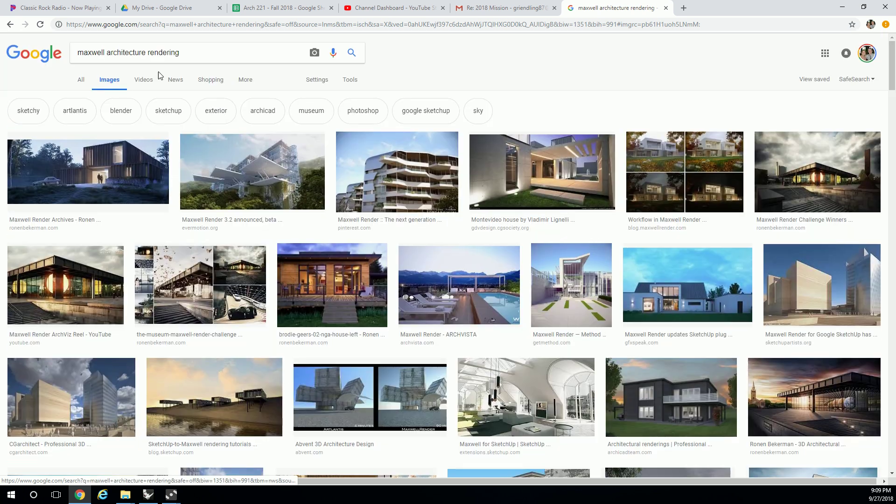
pyautogui.click(210, 50)
pyautogui.write('exterior')
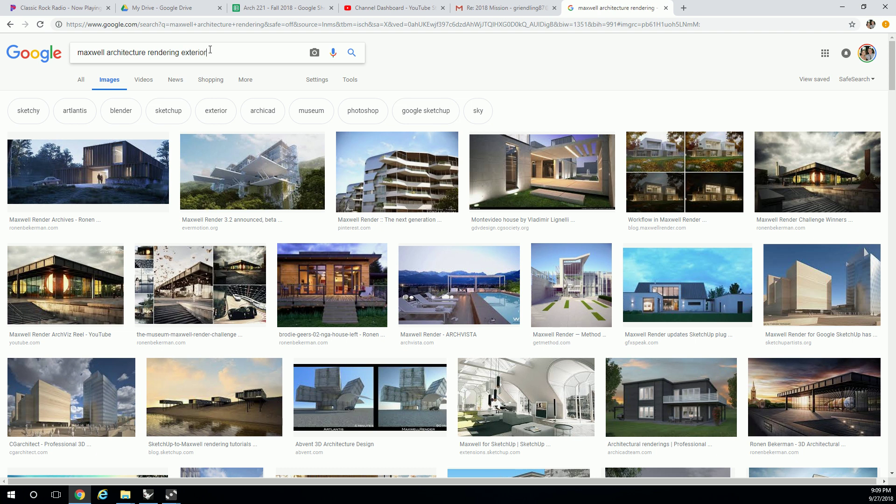
pyautogui.press('Return')
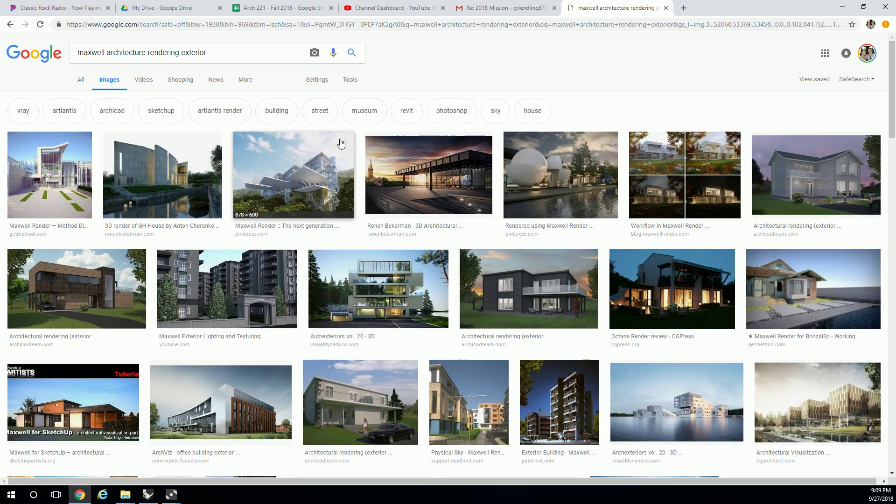
# Step: Preview the concrete GH House beside the water and its related Modern House - Summer rendering
pyautogui.click(199, 191)
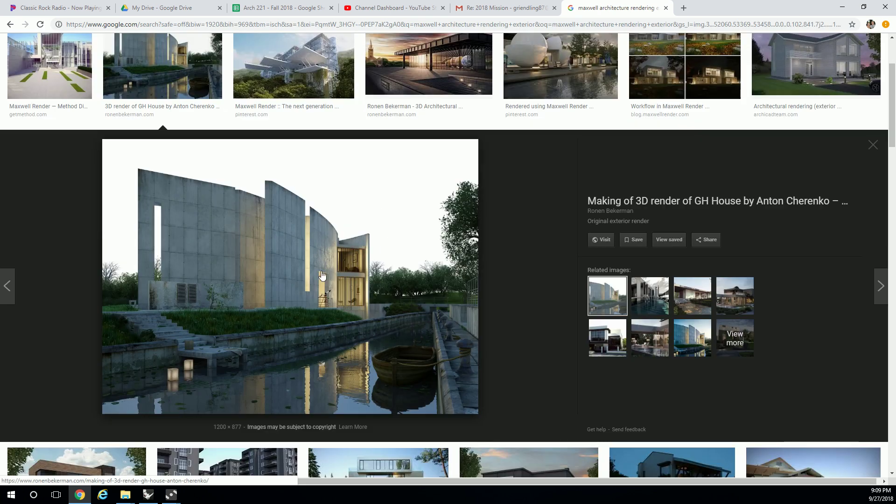
pyautogui.scroll(-6, 466, 172)
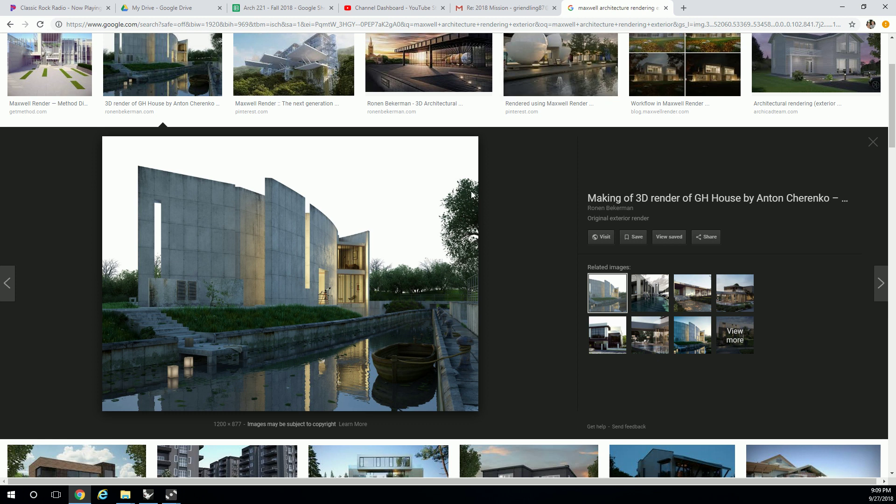
pyautogui.scroll(-5, 499, 198)
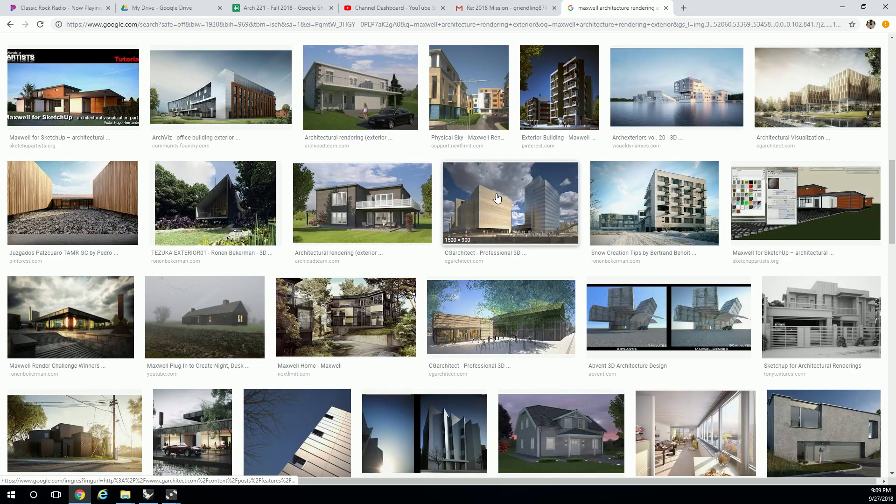
pyautogui.scroll(15, 377, 227)
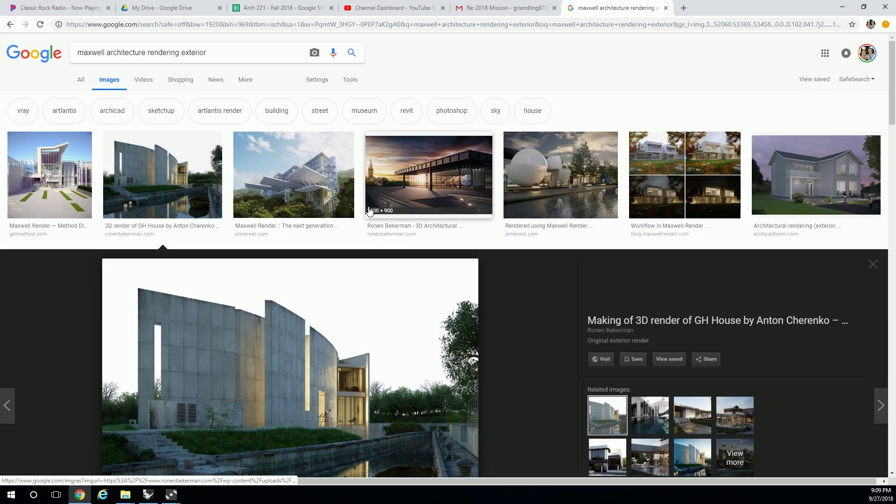
pyautogui.scroll(-5, 380, 211)
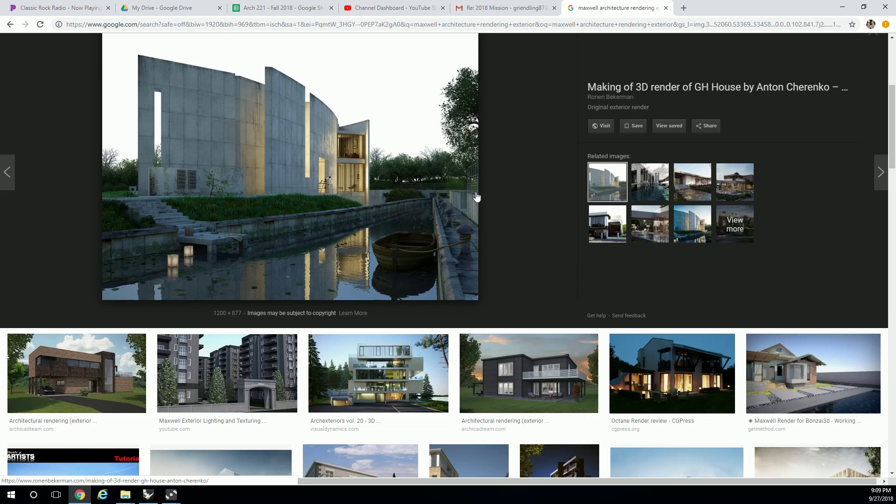
pyautogui.scroll(5, 476, 197)
pyautogui.scroll(-3, 494, 210)
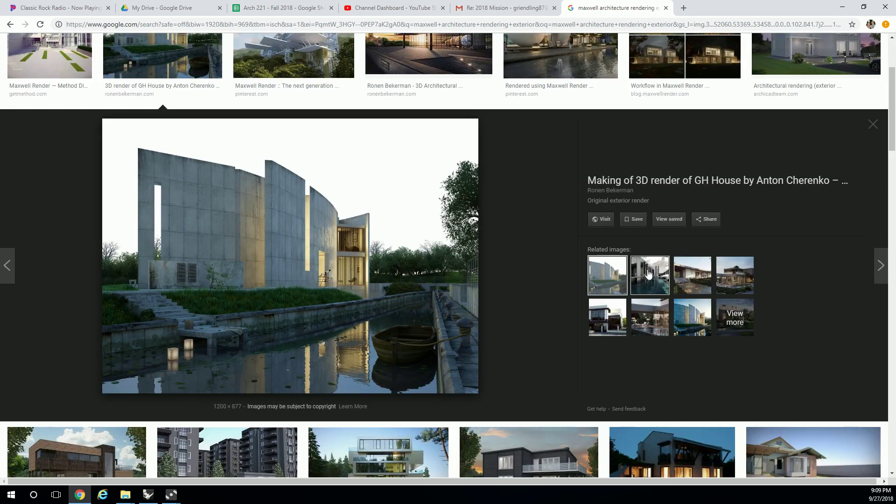
pyautogui.click(692, 276)
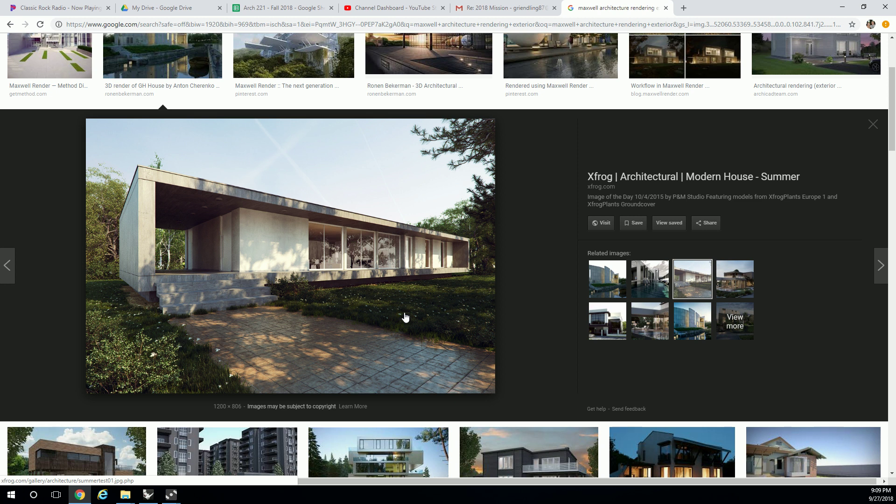
# Step: Switch to Maxwell Render and set Emitter - Cove Ext. and Emitter - Cove (3) to 1000 W and Emitter - Spot 8" B to 0 W
pyautogui.moveTo(725, 4); pyautogui.dragTo(895, 143)
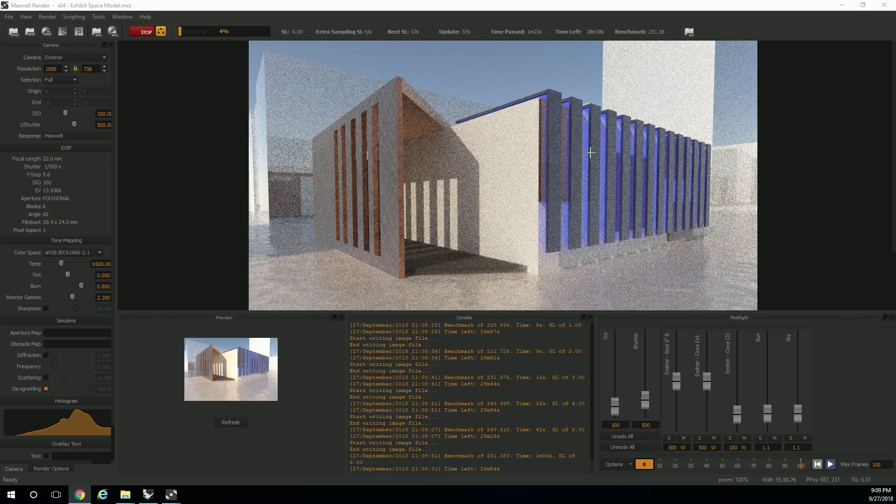
pyautogui.scroll(-1, 565, 150)
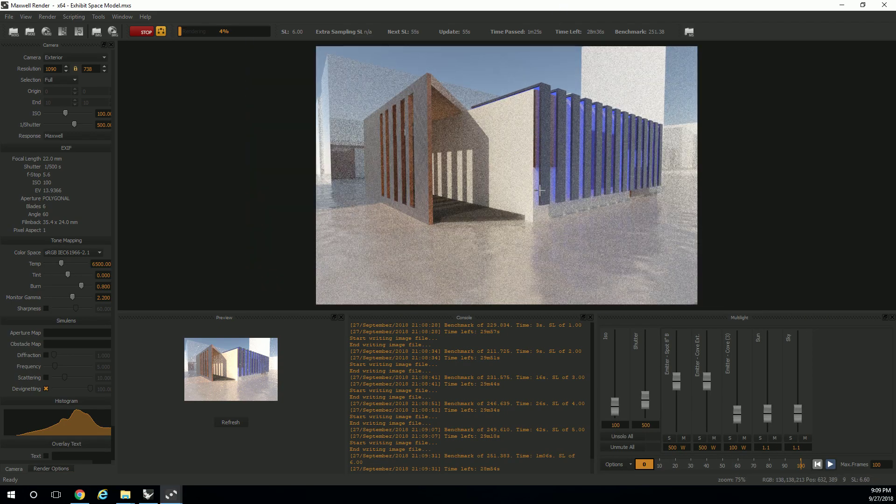
pyautogui.moveTo(710, 385); pyautogui.dragTo(705, 339)
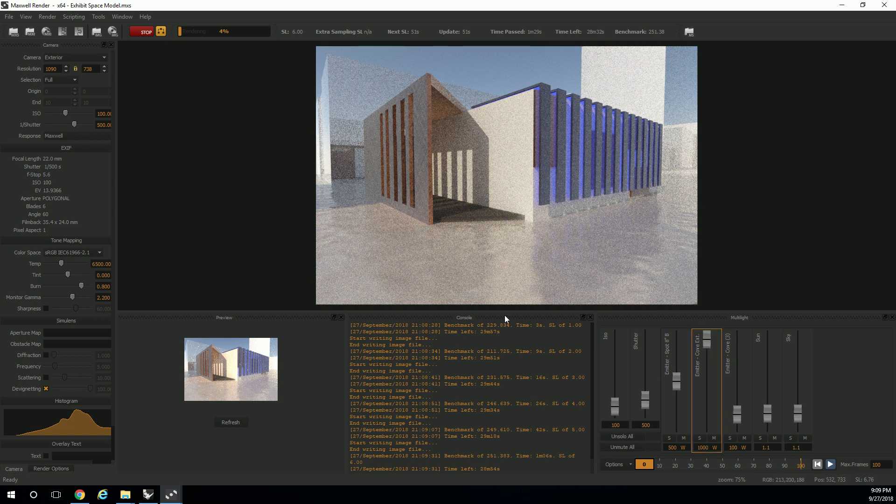
pyautogui.moveTo(677, 382); pyautogui.dragTo(690, 453)
pyautogui.moveTo(737, 416); pyautogui.dragTo(735, 337)
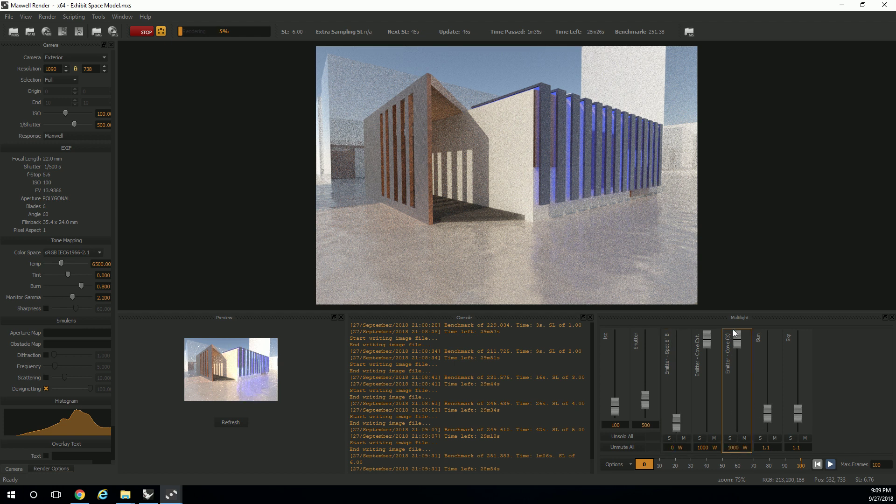
# Step: Set the Multilight ISO to 128 and the shutter to 715, and check the whole rendered image
pyautogui.moveTo(614, 409); pyautogui.dragTo(643, 399)
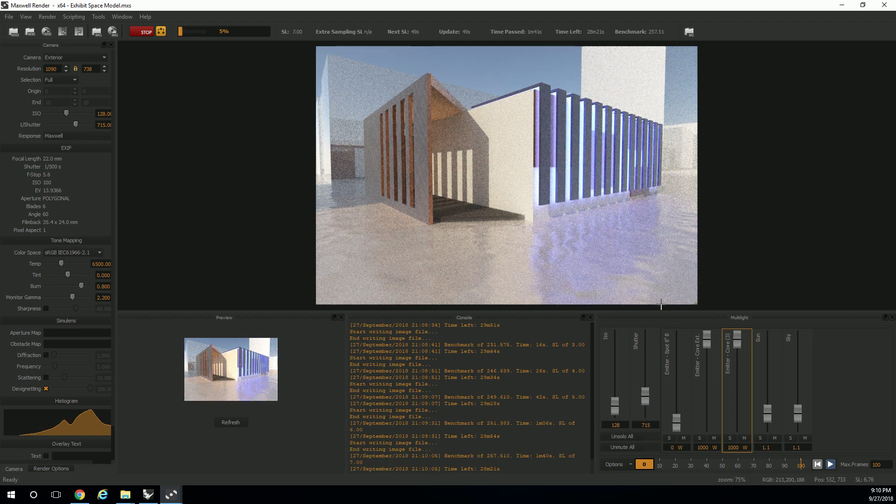
pyautogui.rightClick(593, 198)
pyautogui.click(561, 204)
pyautogui.scroll(-3, 567, 184)
pyautogui.scroll(2, 567, 186)
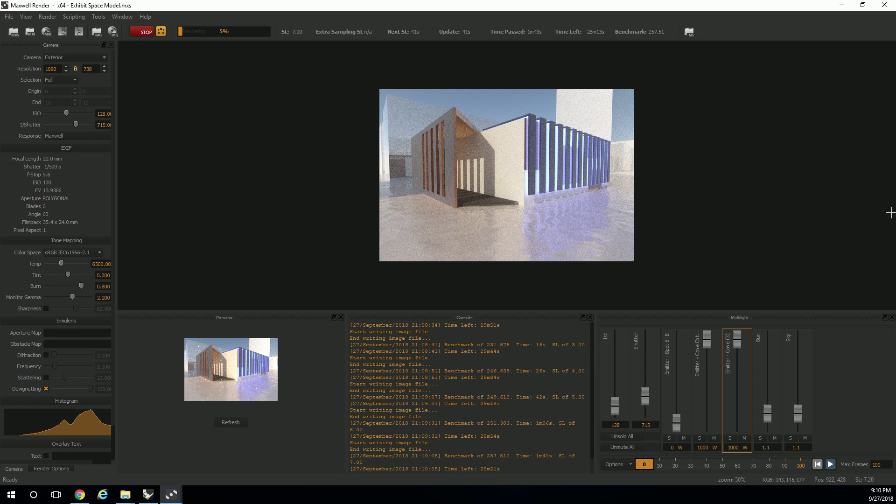
# Step: Compare the running render with the earlier finished render of the exterior, and let the current render continue
pyautogui.hotkey('alt', 'Tab')
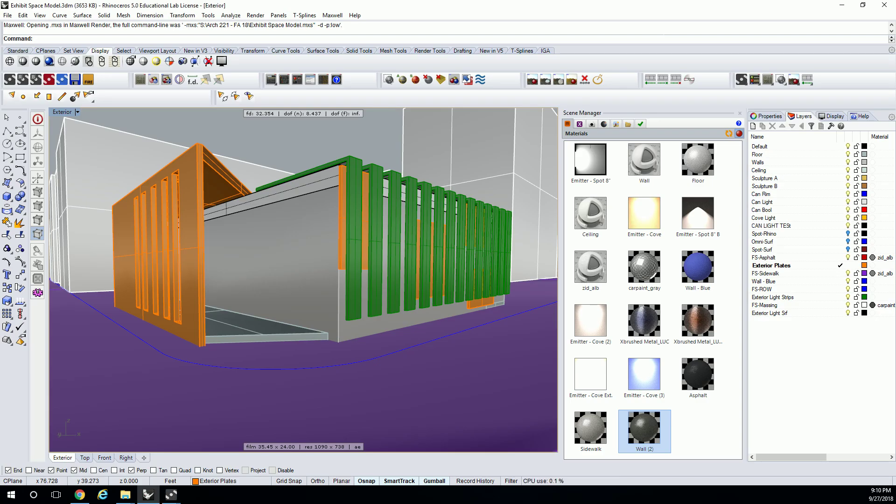
pyautogui.hotkey('alt', 'Tab')
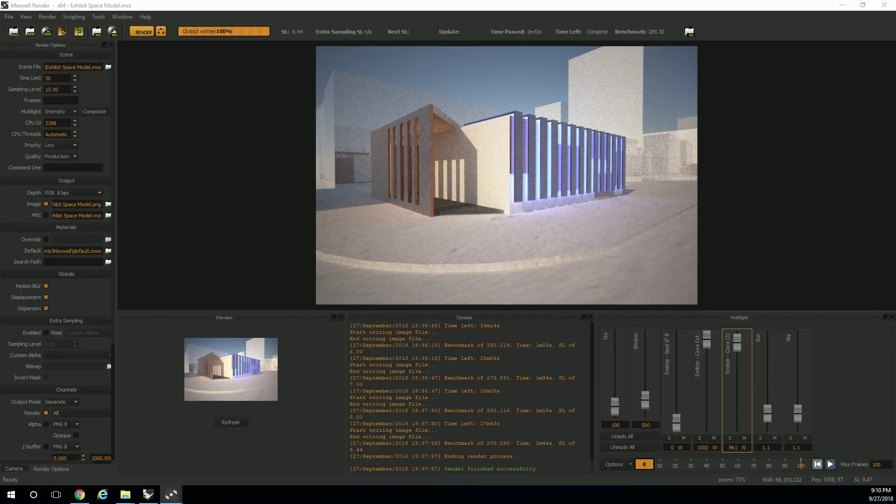
pyautogui.hotkey('alt', 'Tab')
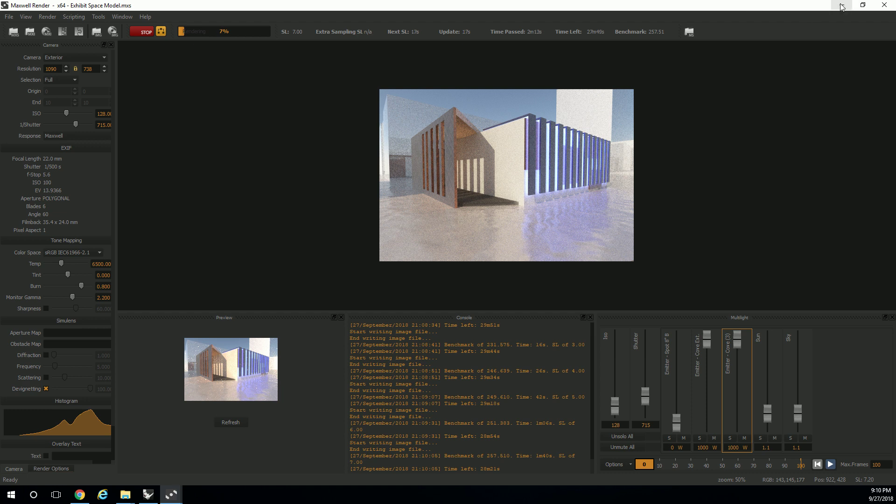
pyautogui.click(884, 7)
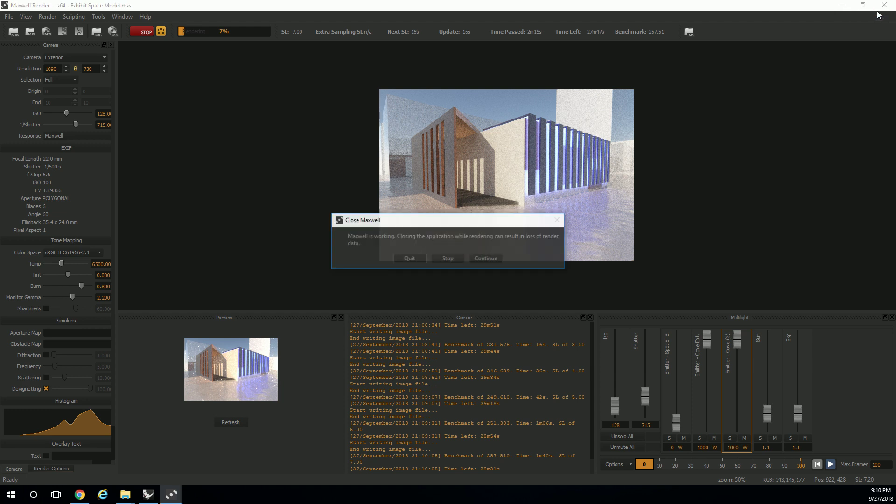
pyautogui.click(486, 259)
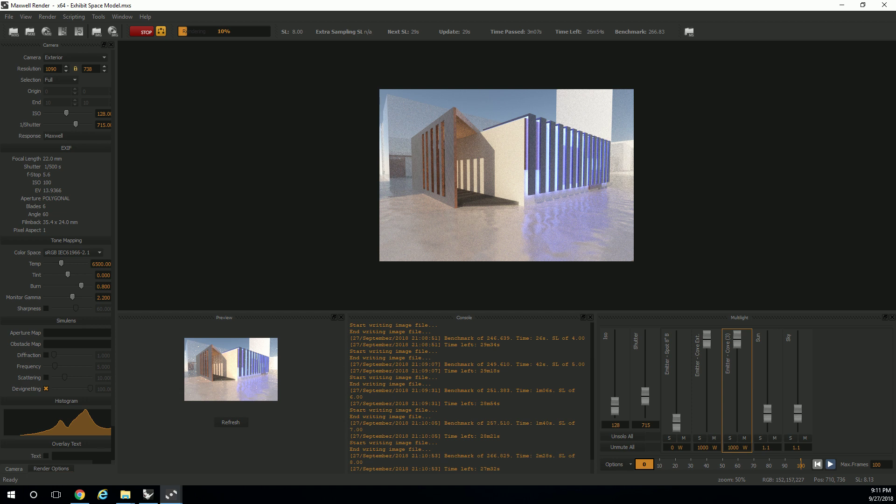
# Step: Switch back to Rhinoceros and inspect the descriptions of the Wall and Floor materials
pyautogui.click(148, 494)
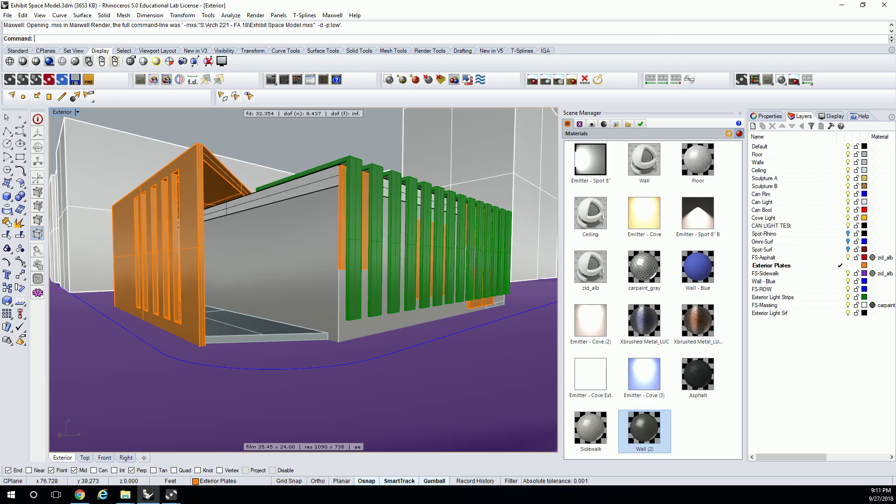
pyautogui.click(643, 162)
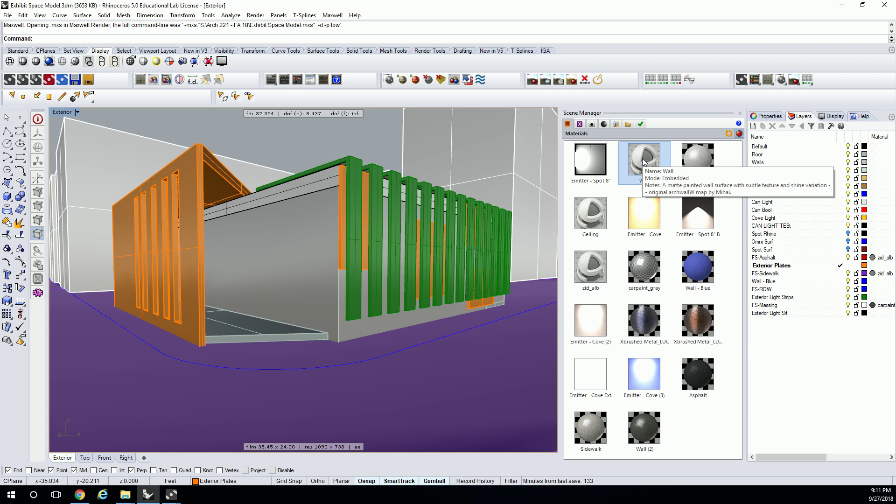
pyautogui.click(700, 161)
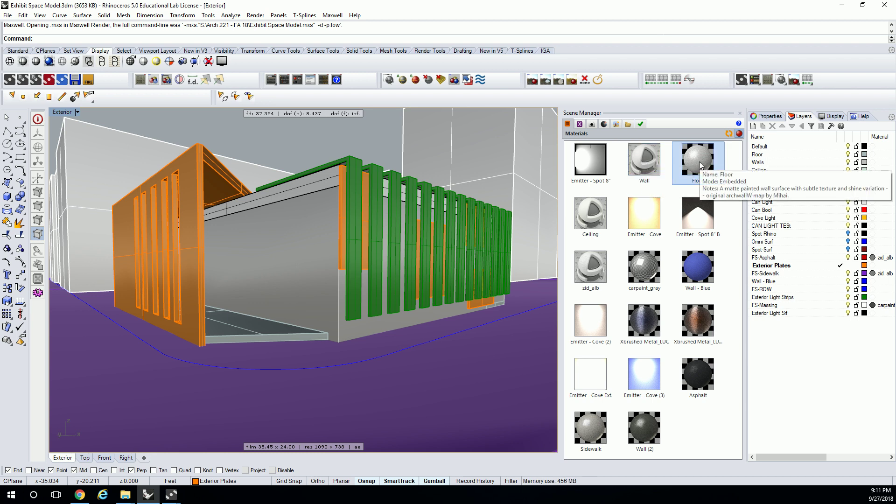